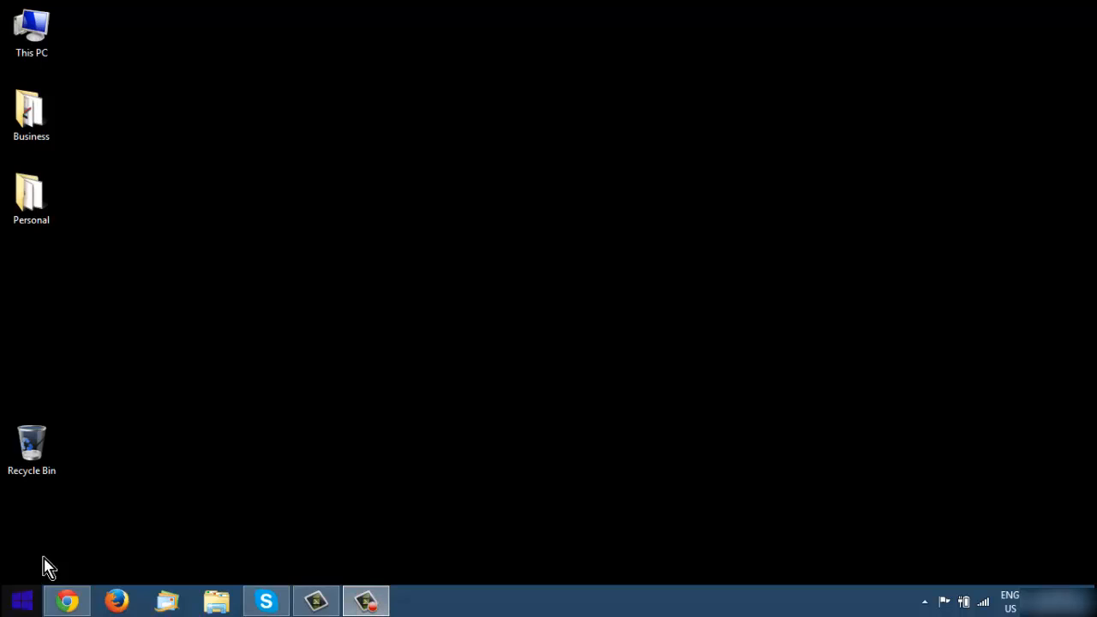
Step: Open the LogMeIn site in Chrome and start the free trial sign-up for accessing computers remotely
{"action": "left_click", "coordinate": [82, 599]}
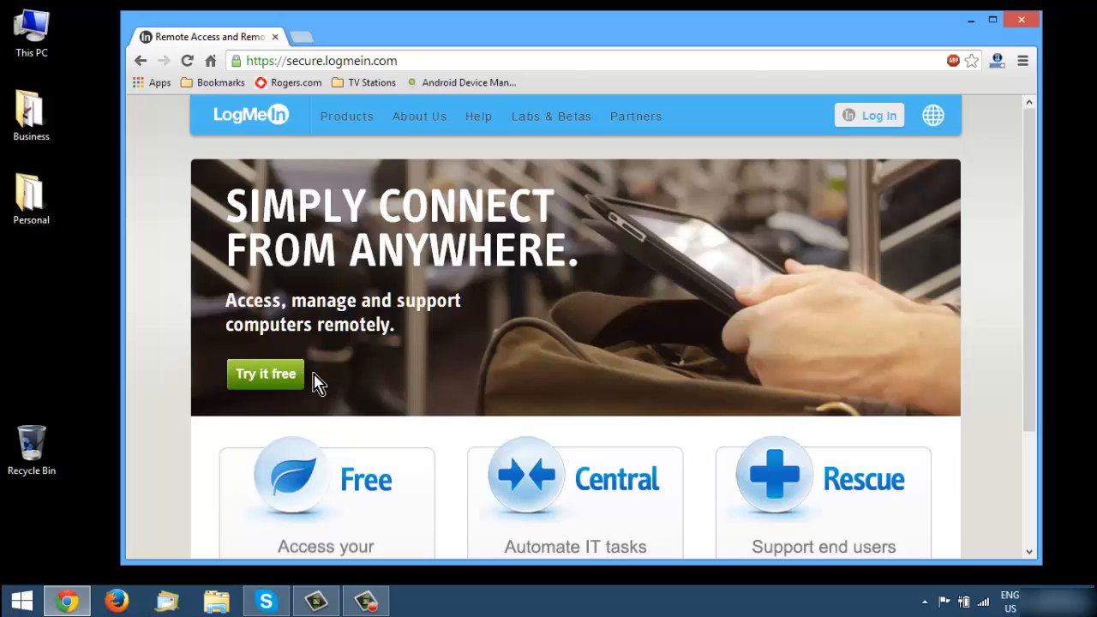
{"action": "left_click", "coordinate": [264, 375]}
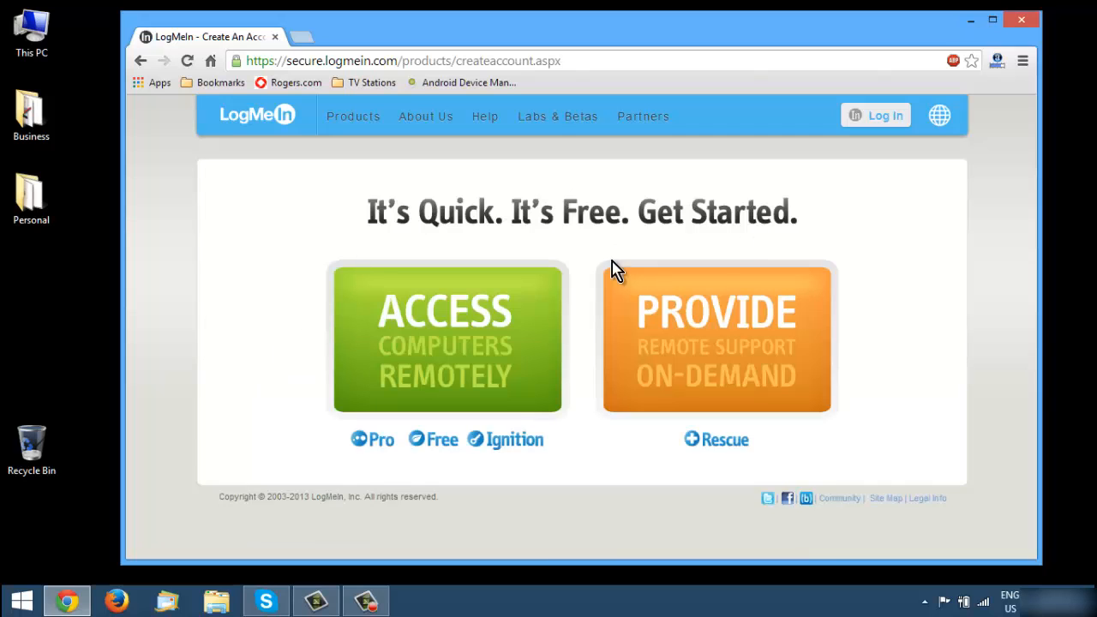
{"action": "left_click", "coordinate": [449, 331]}
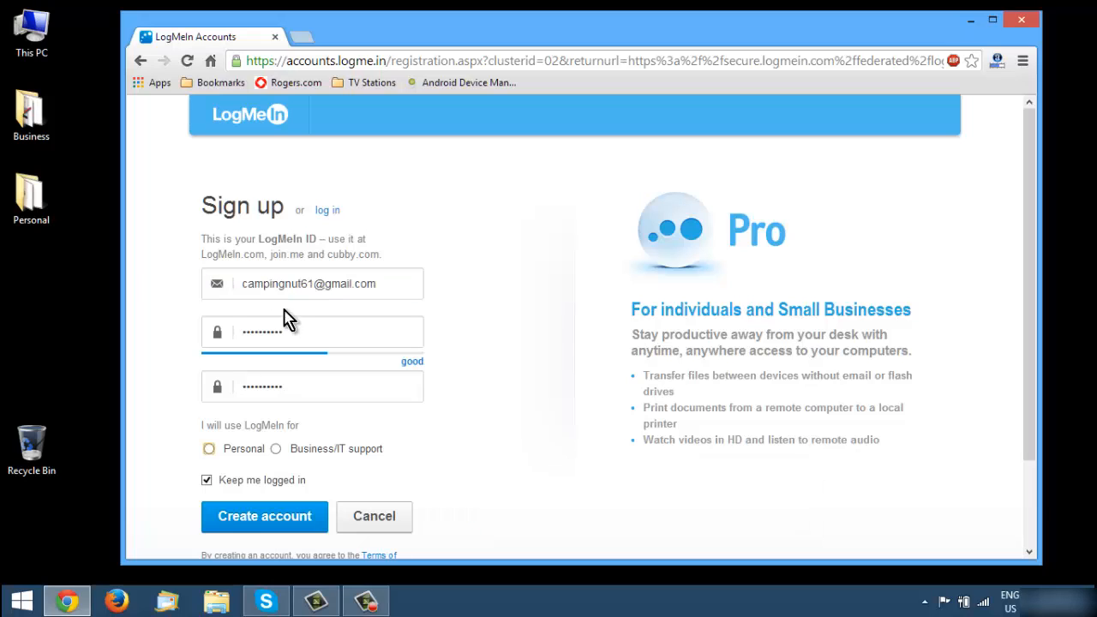
Step: Set the LogMeIn usage to Personal, turn off Keep me logged in, and create the account
{"action": "left_click", "coordinate": [212, 449]}
{"action": "left_click", "coordinate": [207, 481]}
{"action": "left_click", "coordinate": [268, 520]}
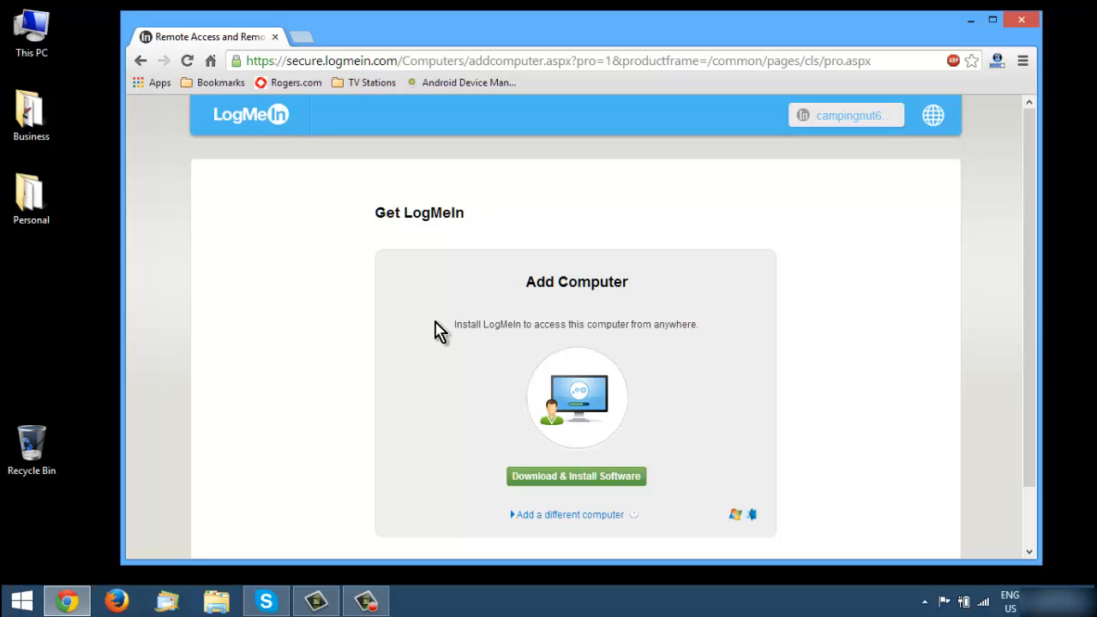
Step: Download the LogMeIn software for this computer and run the LogMeIn.msi installer
{"action": "left_click", "coordinate": [595, 476]}
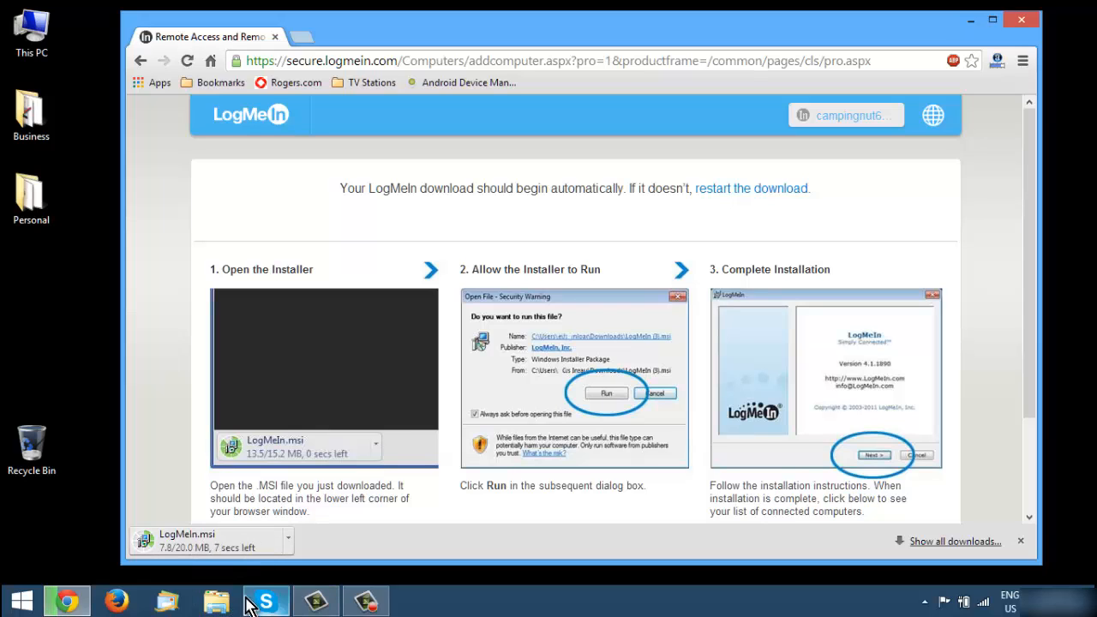
{"action": "mouse_move", "coordinate": [244, 591]}
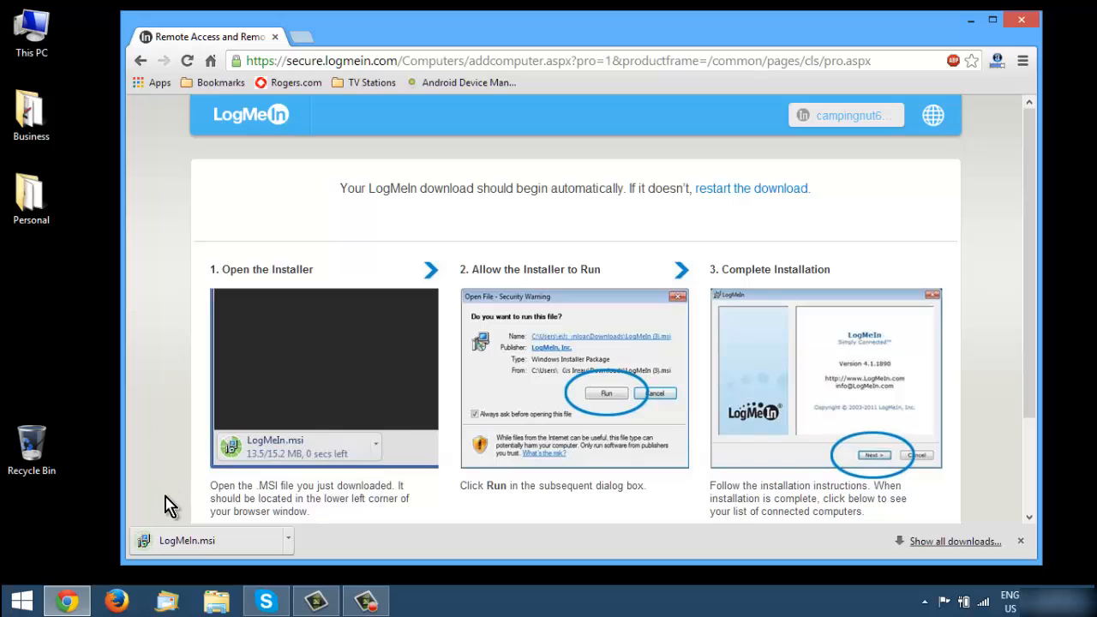
{"action": "left_click", "coordinate": [180, 541]}
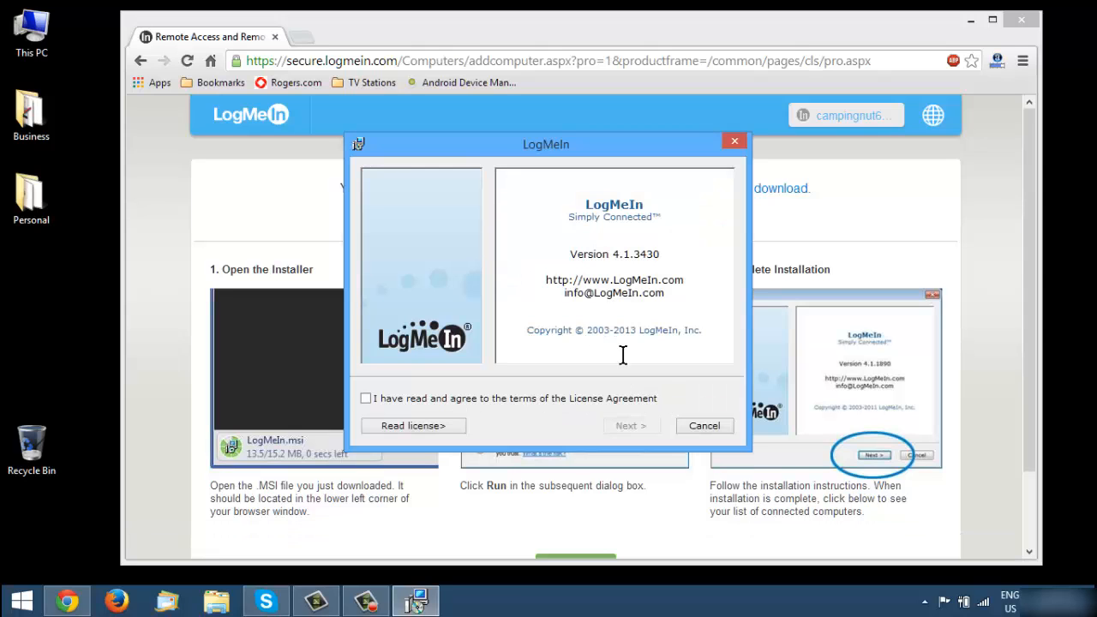
Step: Accept the License Agreement, confirm the attached account, and proceed with the Typical setup type
{"action": "left_click", "coordinate": [367, 399]}
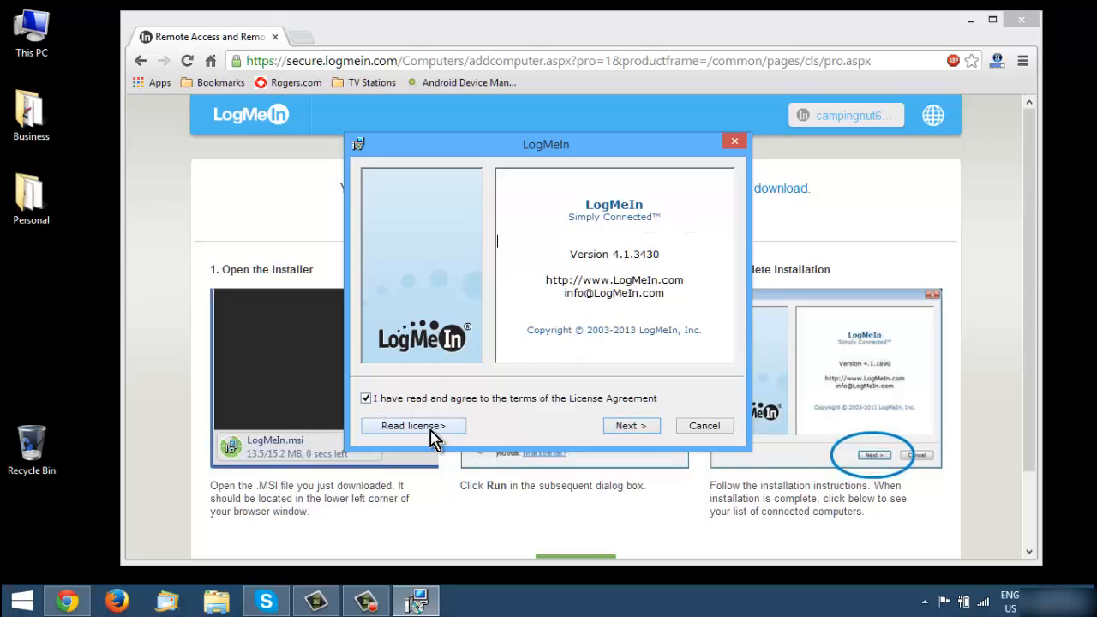
{"action": "left_click", "coordinate": [622, 428]}
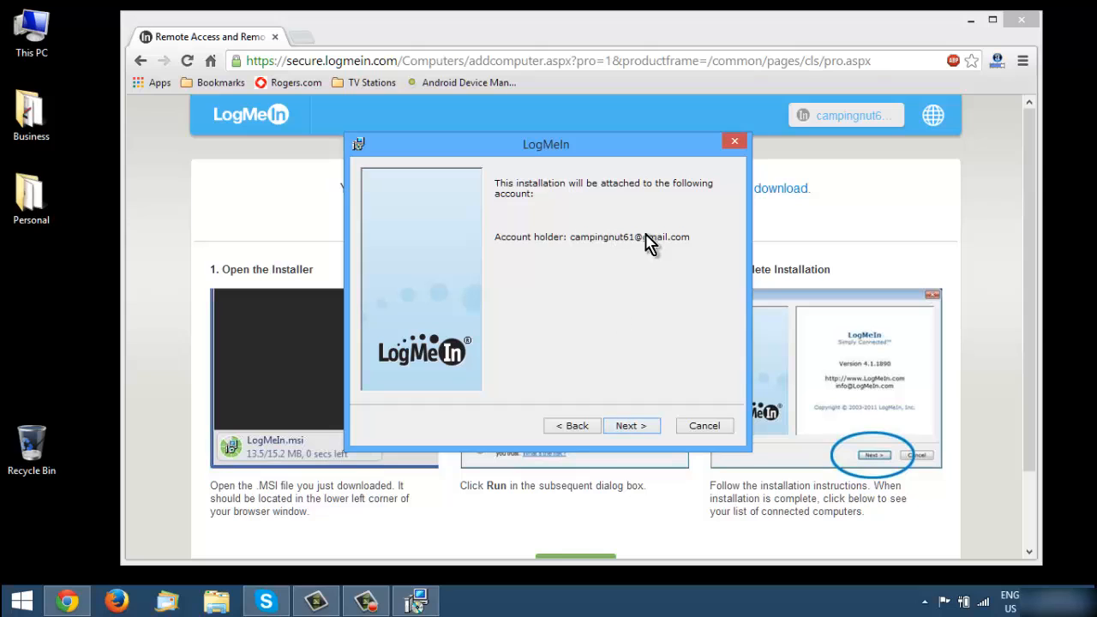
{"action": "left_click", "coordinate": [626, 426]}
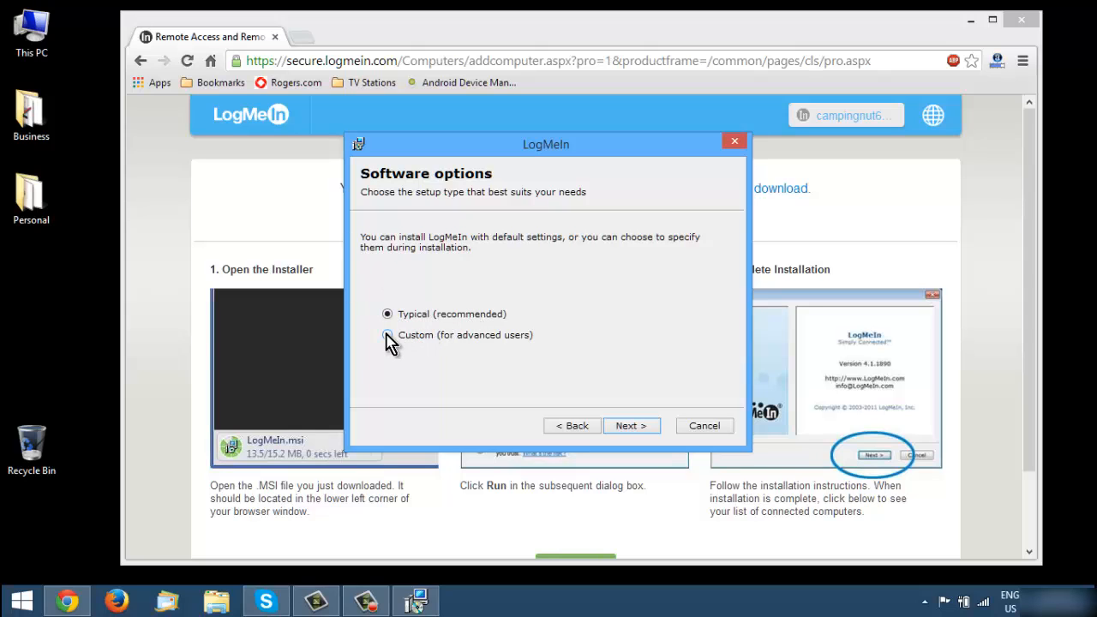
{"action": "left_click", "coordinate": [632, 425]}
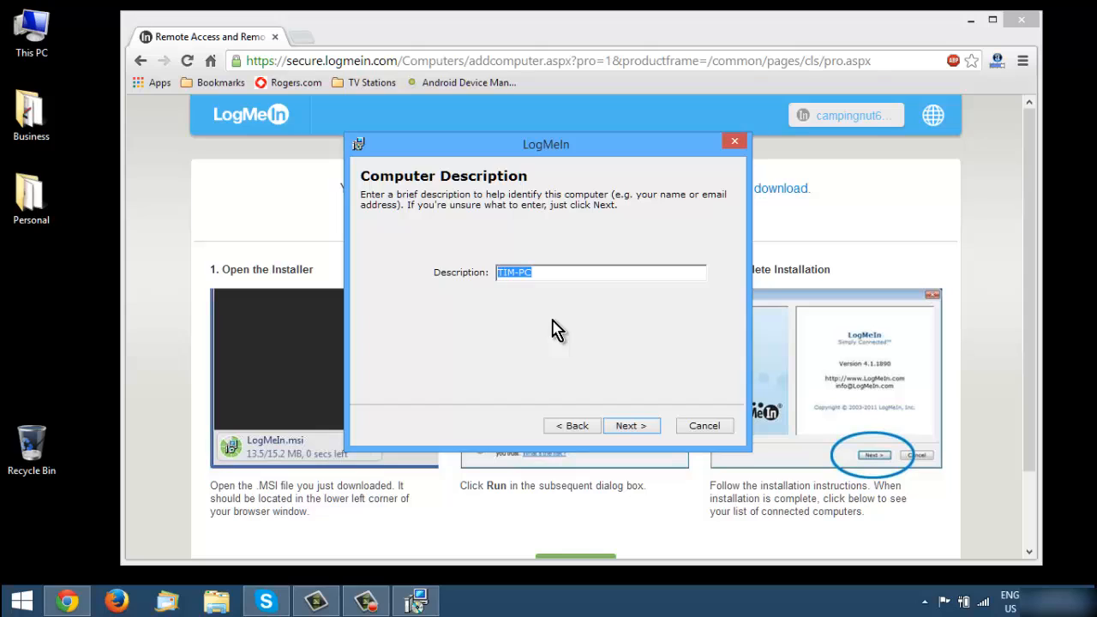
Step: Describe the computer as MyPC1 and finish the installation in the default destination folder
{"action": "type", "text": "M"}
{"action": "left_click", "coordinate": [630, 426]}
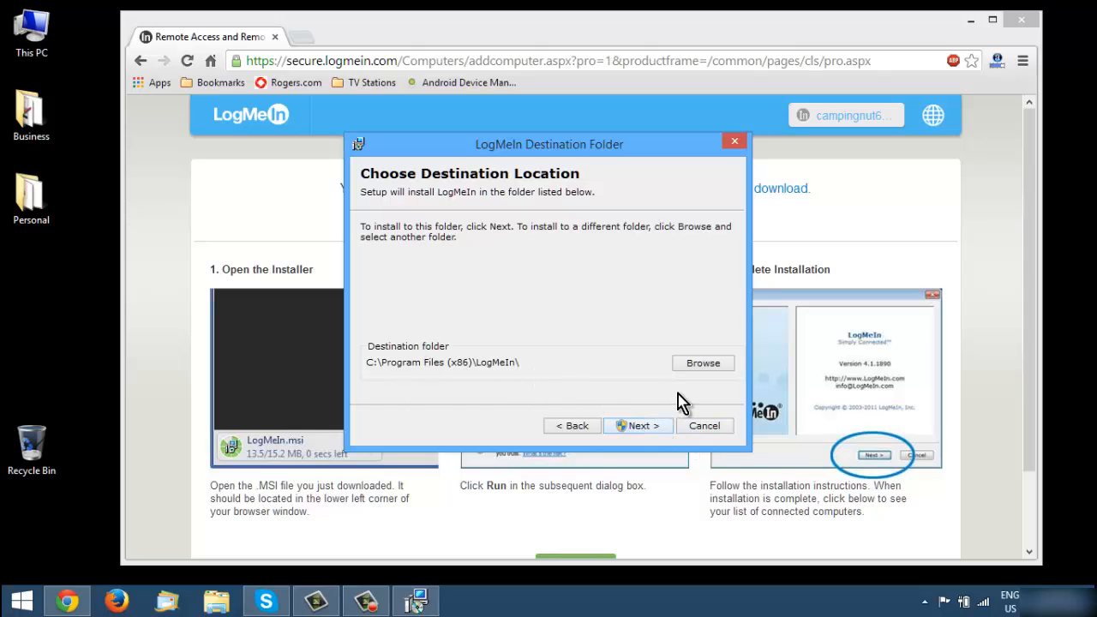
{"action": "left_click", "coordinate": [646, 424]}
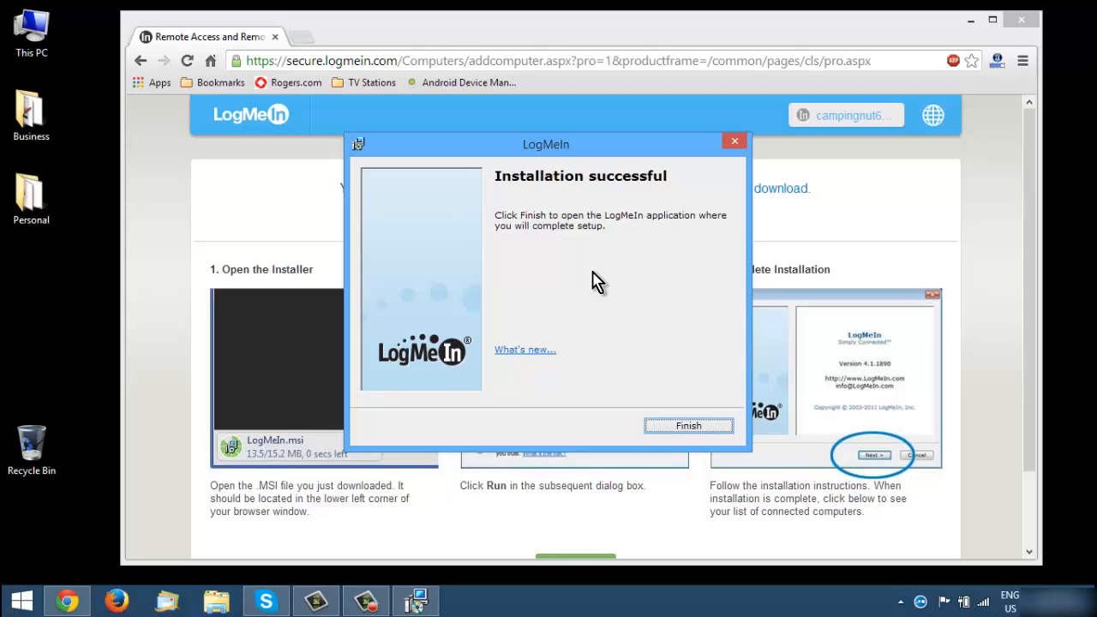
{"action": "key", "text": "Return"}
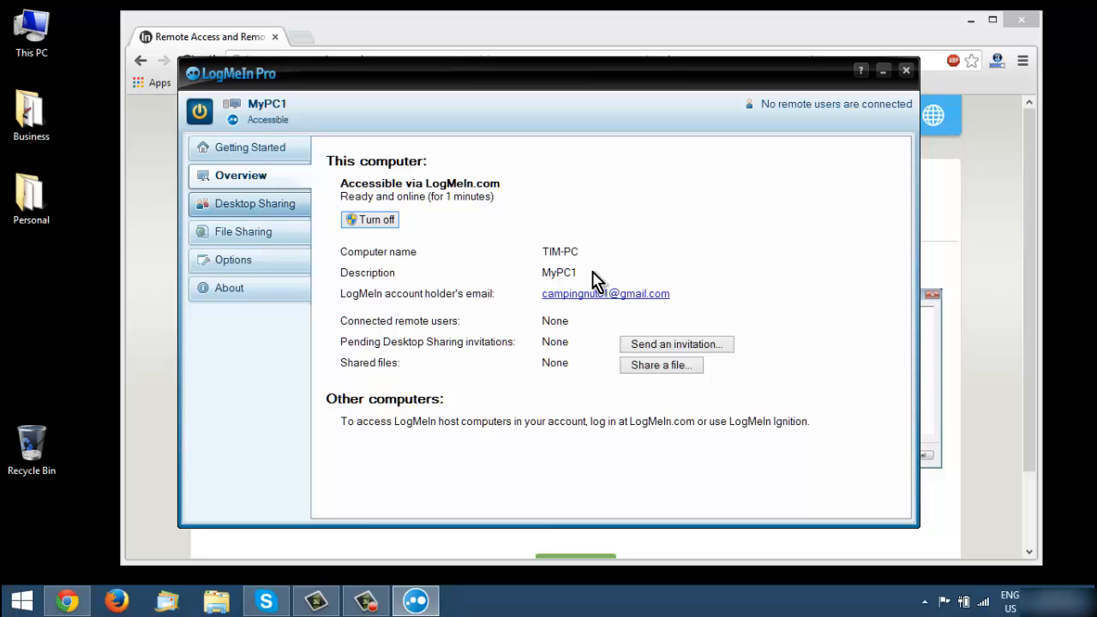
Step: View the Desktop Sharing, File Sharing and Options pages of LogMeIn Pro
{"action": "left_click", "coordinate": [254, 204]}
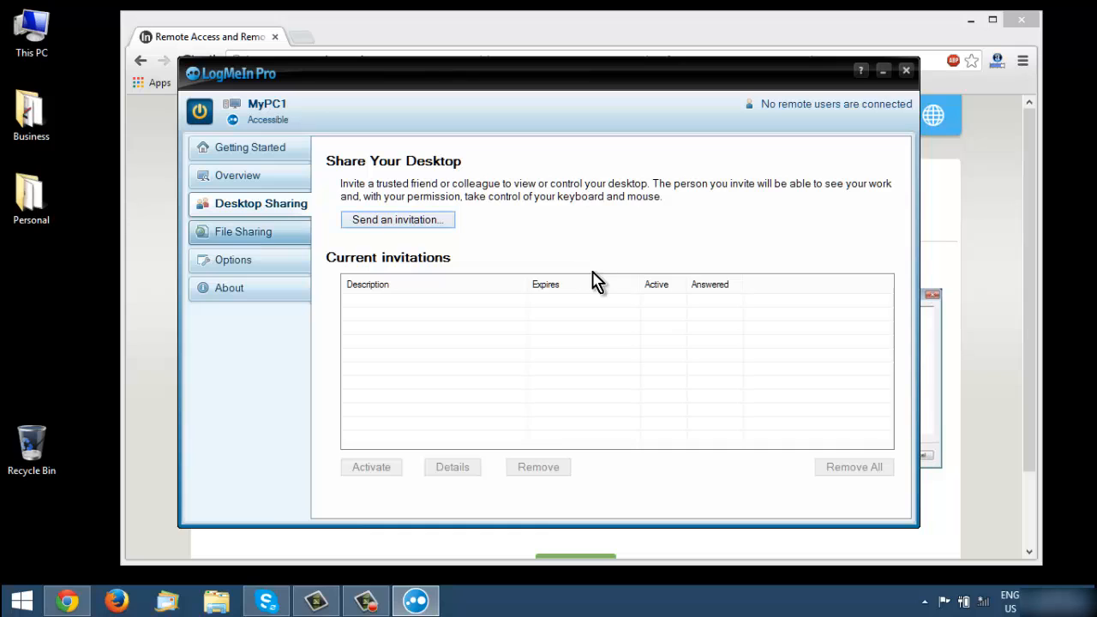
{"action": "left_click", "coordinate": [243, 232]}
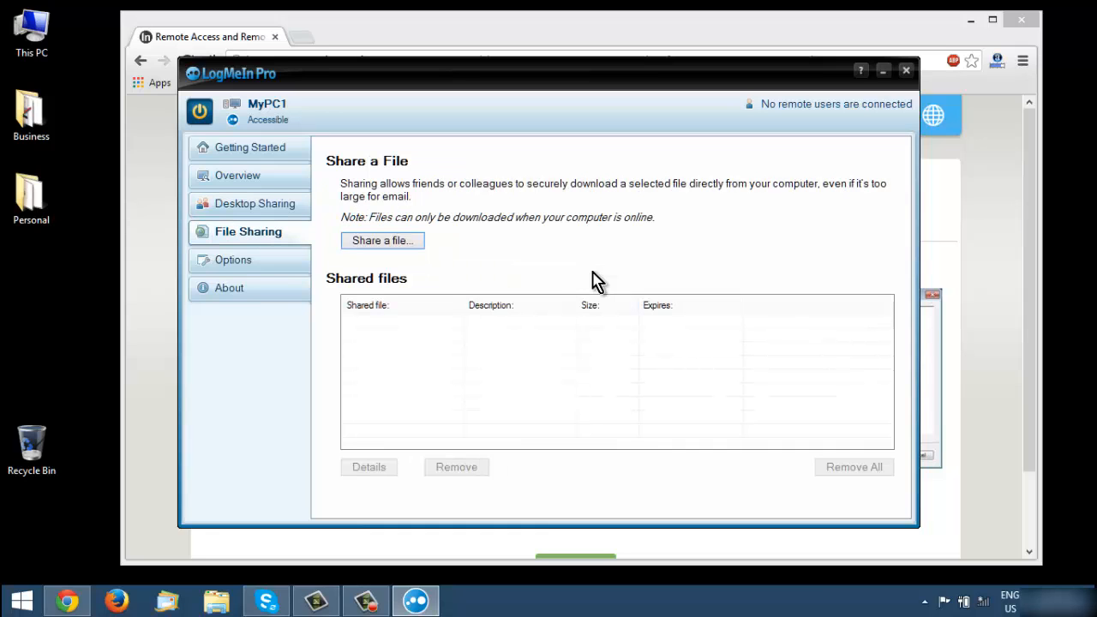
{"action": "left_click", "coordinate": [233, 259]}
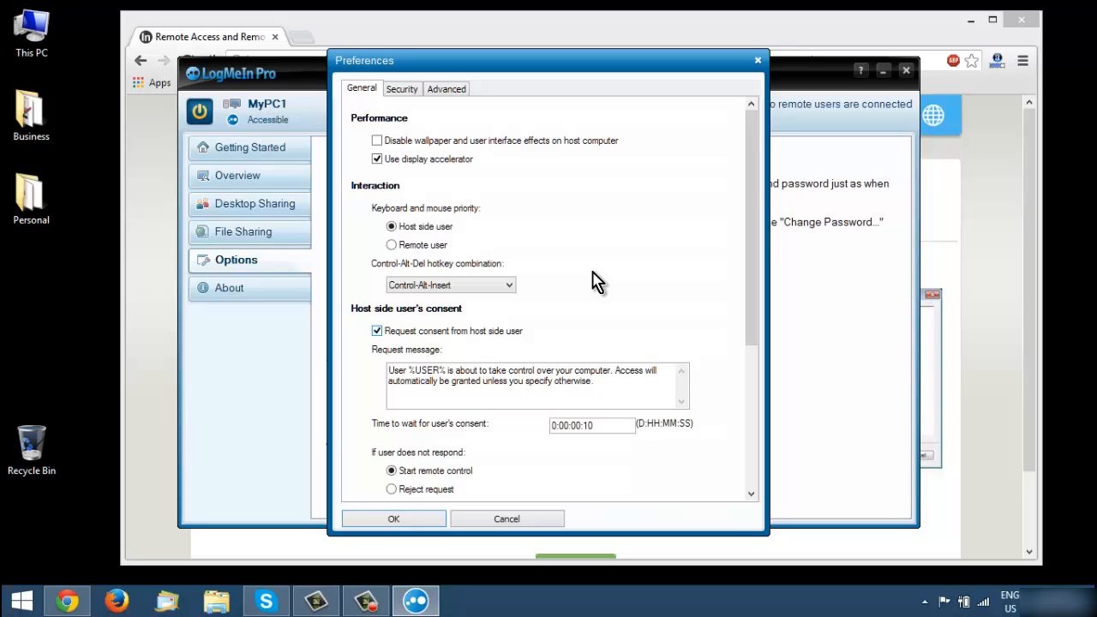
Step: In the General preferences, turn off requesting consent from the host side user and turn on locking when the connection has timed out
{"action": "key", "text": "space"}
{"action": "scroll", "coordinate": [597, 281], "scroll_direction": "down", "scroll_amount": 5}
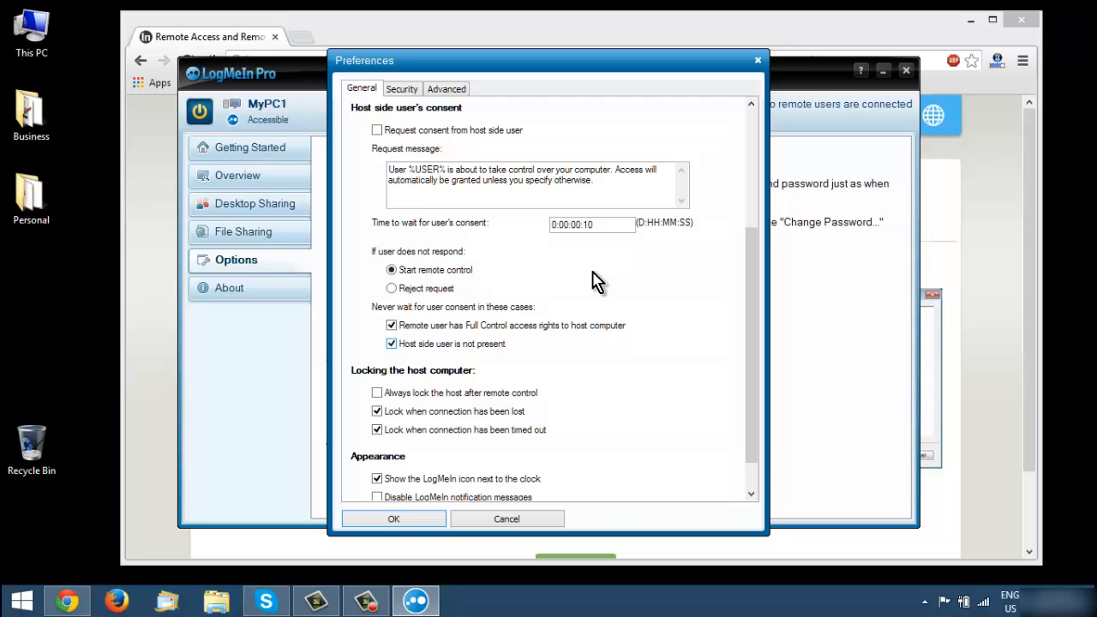
{"action": "scroll", "coordinate": [597, 282], "scroll_direction": "down", "scroll_amount": 1}
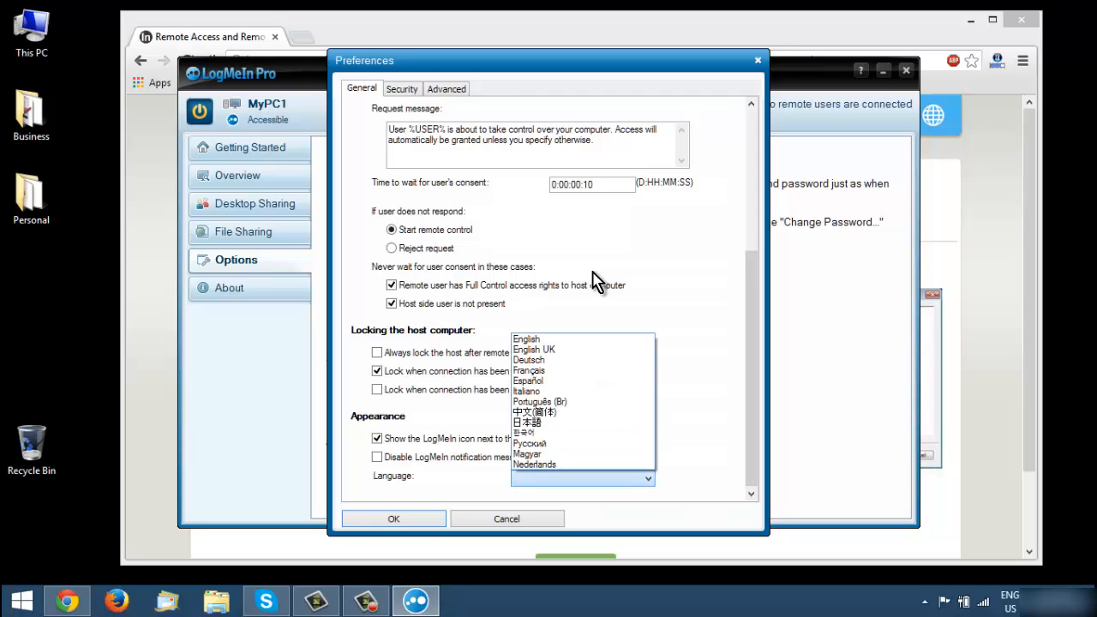
{"action": "left_click", "coordinate": [593, 273]}
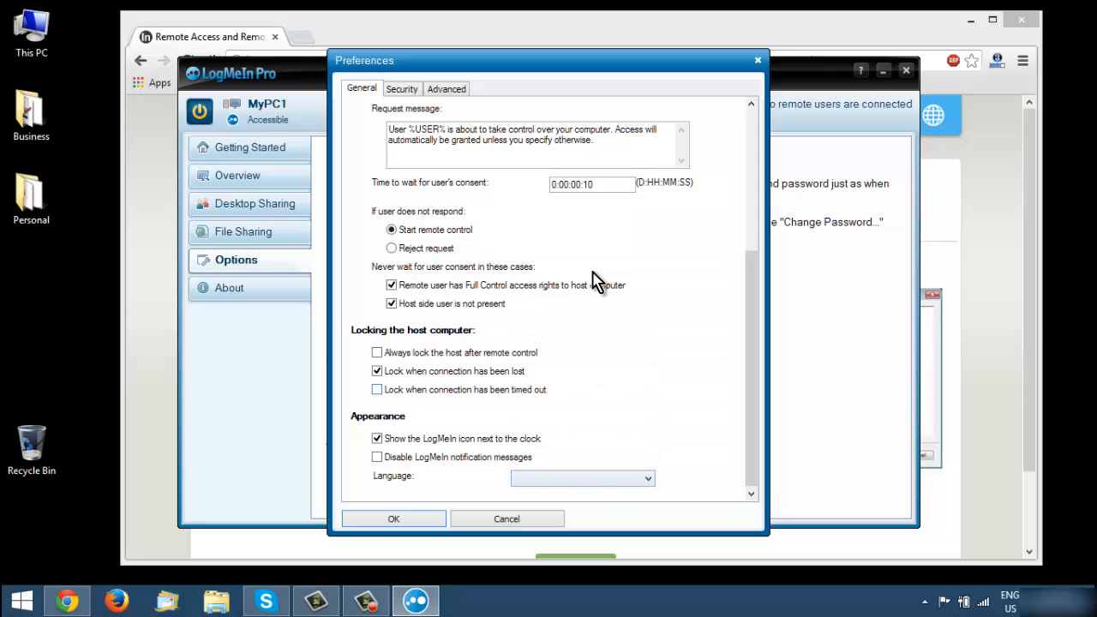
{"action": "key", "text": "space"}
Step: Examine the Security preferences, including the User Access Control details, Personal Password fields and attack blockers
{"action": "key", "text": "ctrl+Tab"}
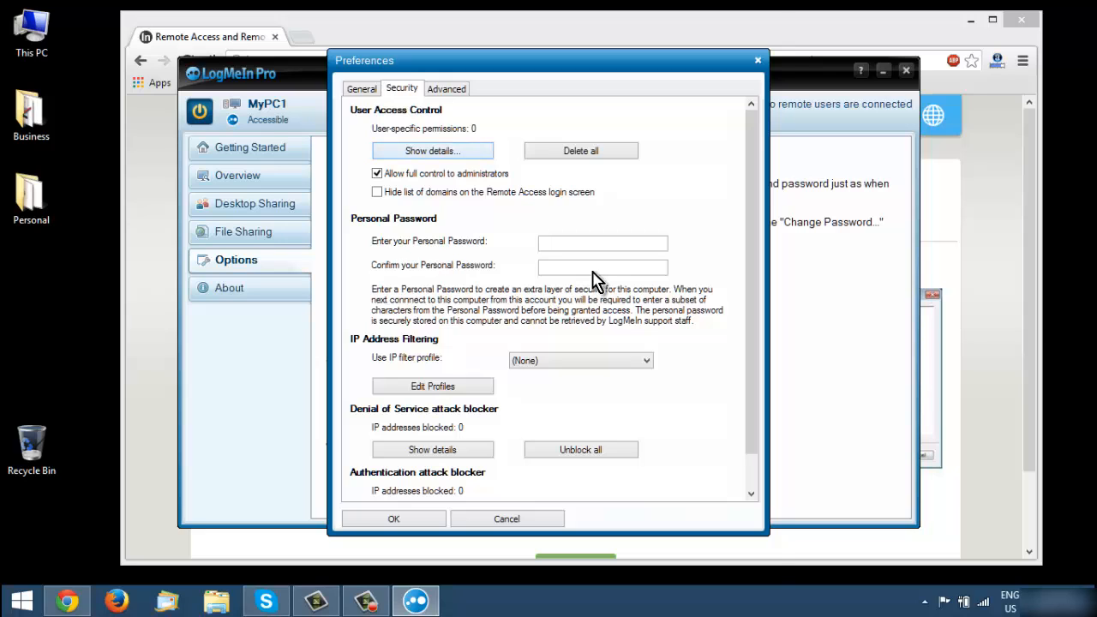
{"action": "key", "text": "Return"}
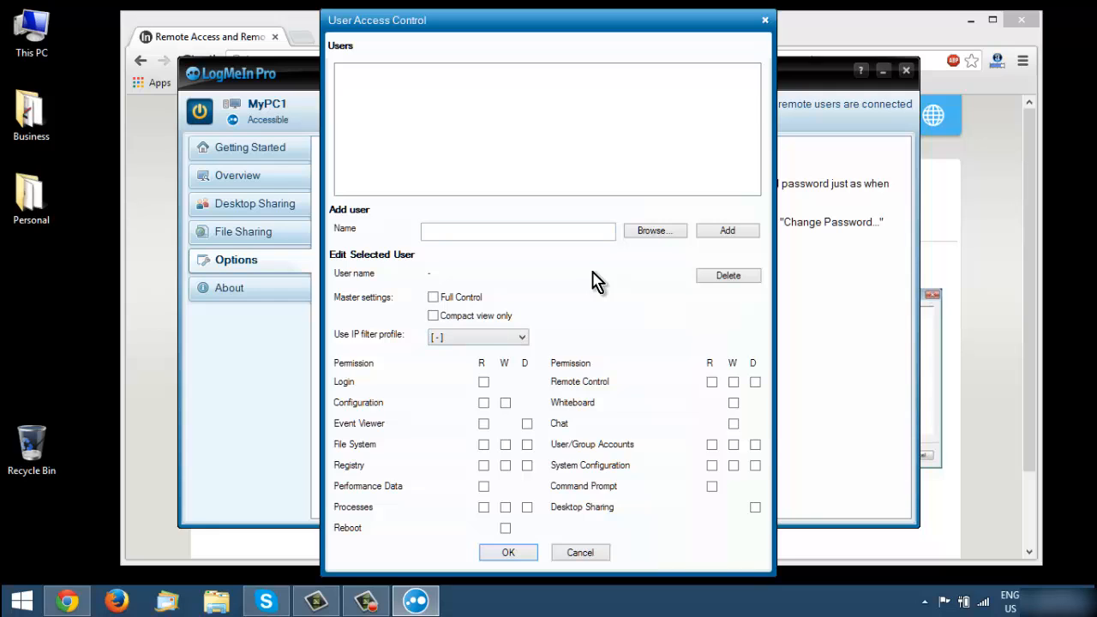
{"action": "key", "text": "Escape"}
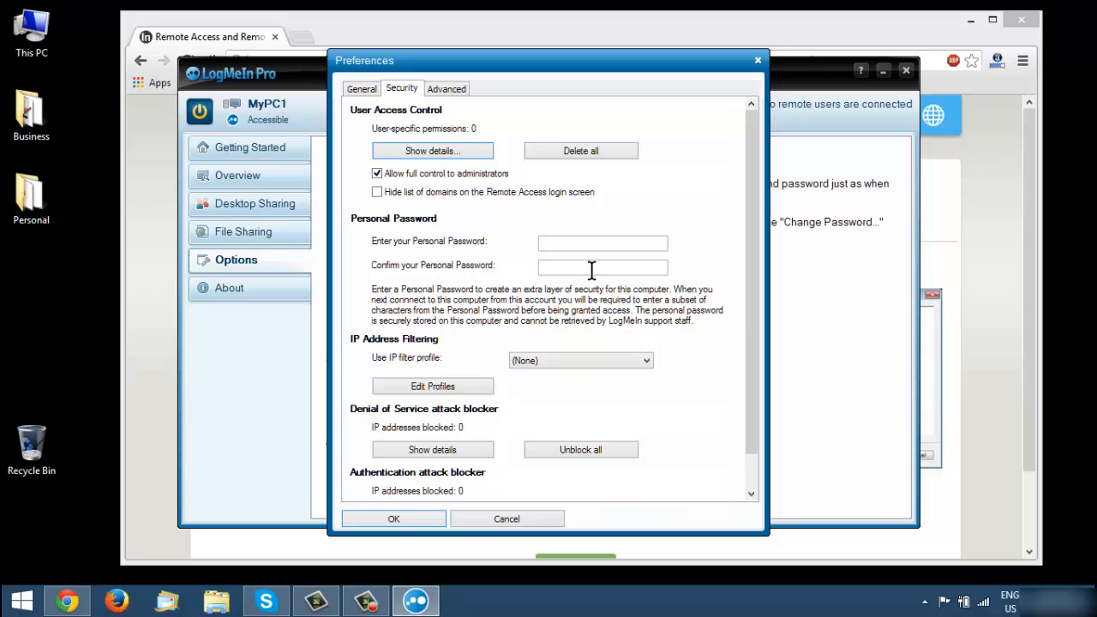
{"action": "left_click", "coordinate": [591, 270]}
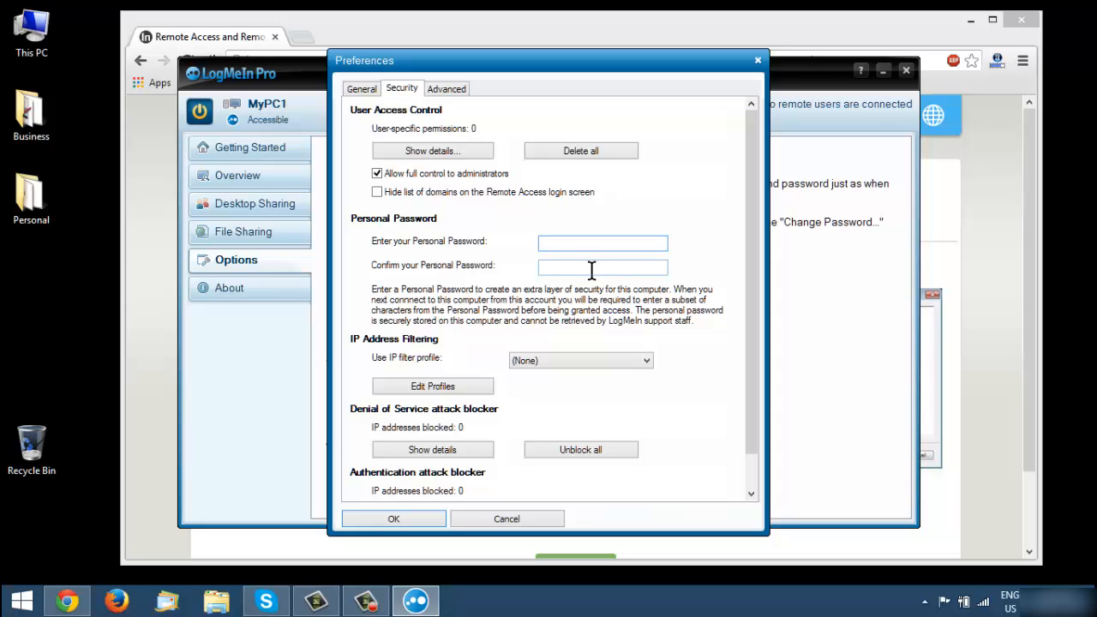
{"action": "scroll", "coordinate": [598, 281], "scroll_direction": "down", "scroll_amount": 1}
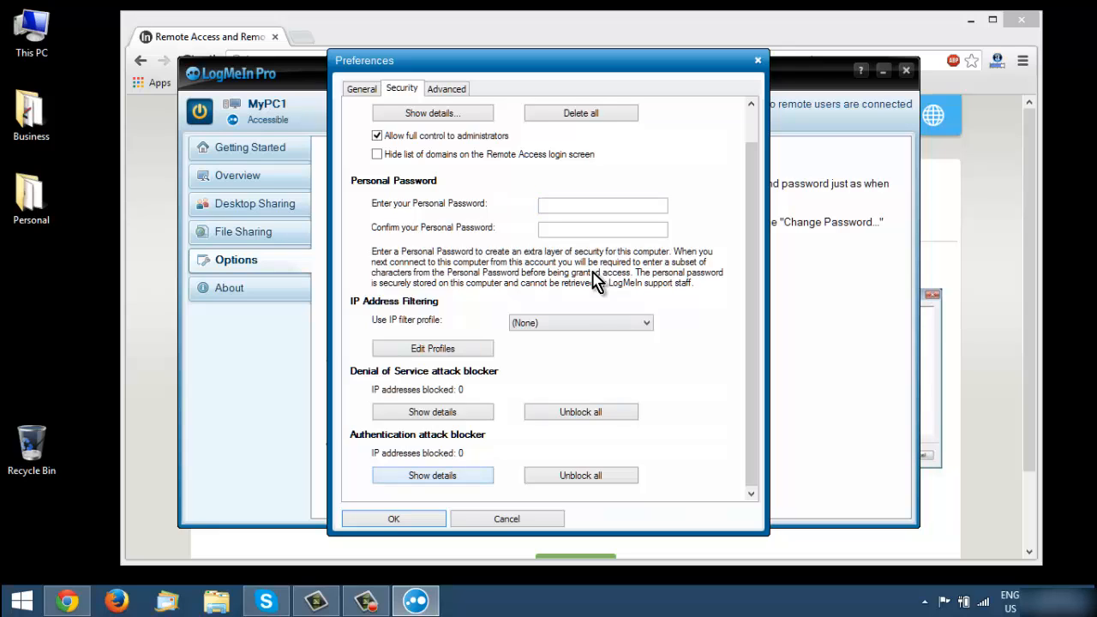
Step: Examine the Advanced preferences from Wake On LAN and proxy settings down to Error Reporting
{"action": "key", "text": "ctrl+Tab"}
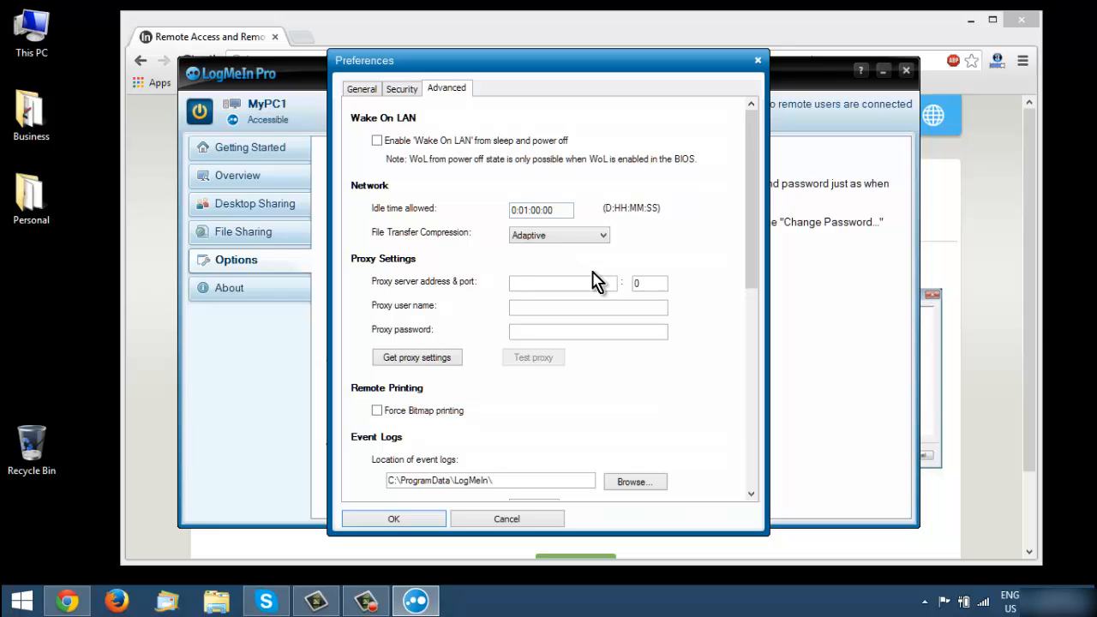
{"action": "scroll", "coordinate": [597, 281], "scroll_direction": "down", "scroll_amount": 3}
{"action": "scroll", "coordinate": [597, 281], "scroll_direction": "down", "scroll_amount": 1}
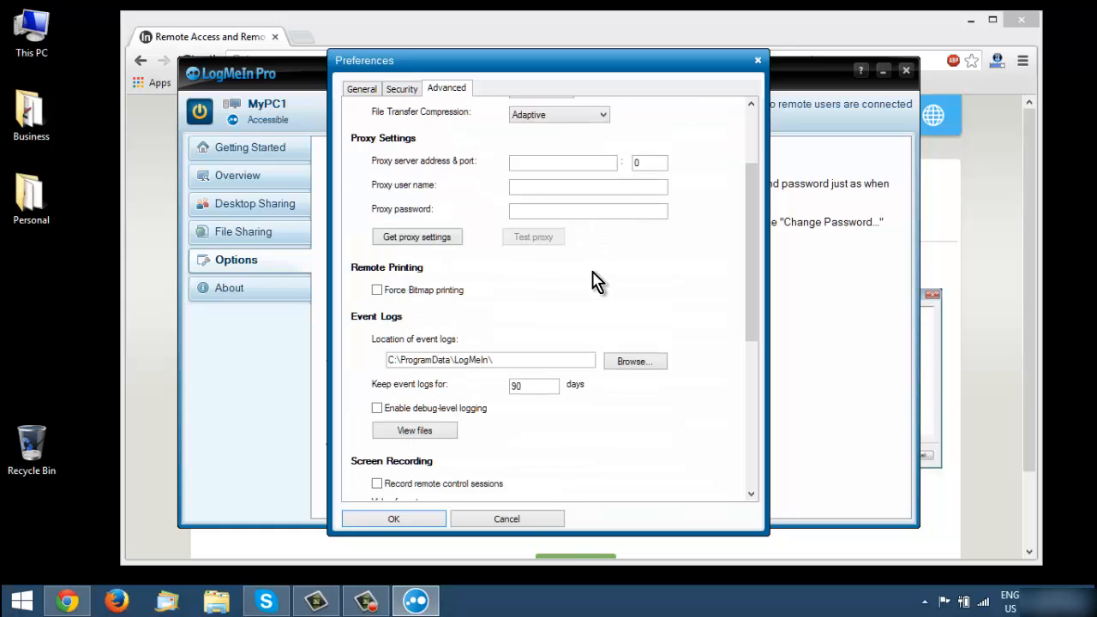
{"action": "scroll", "coordinate": [597, 281], "scroll_direction": "down", "scroll_amount": 1}
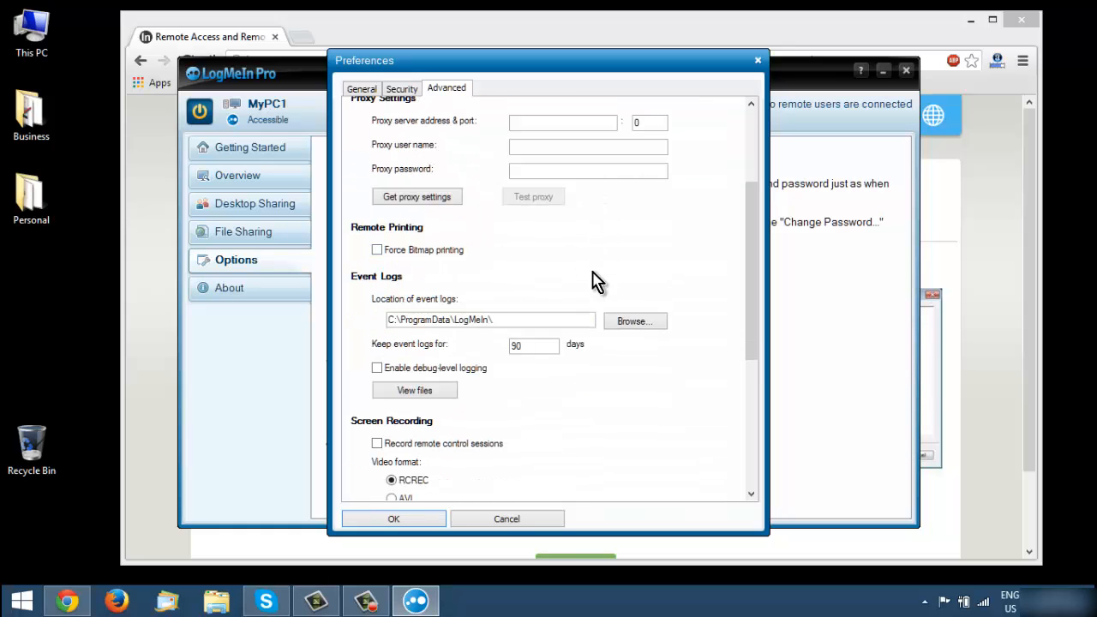
{"action": "scroll", "coordinate": [597, 281], "scroll_direction": "down", "scroll_amount": 3}
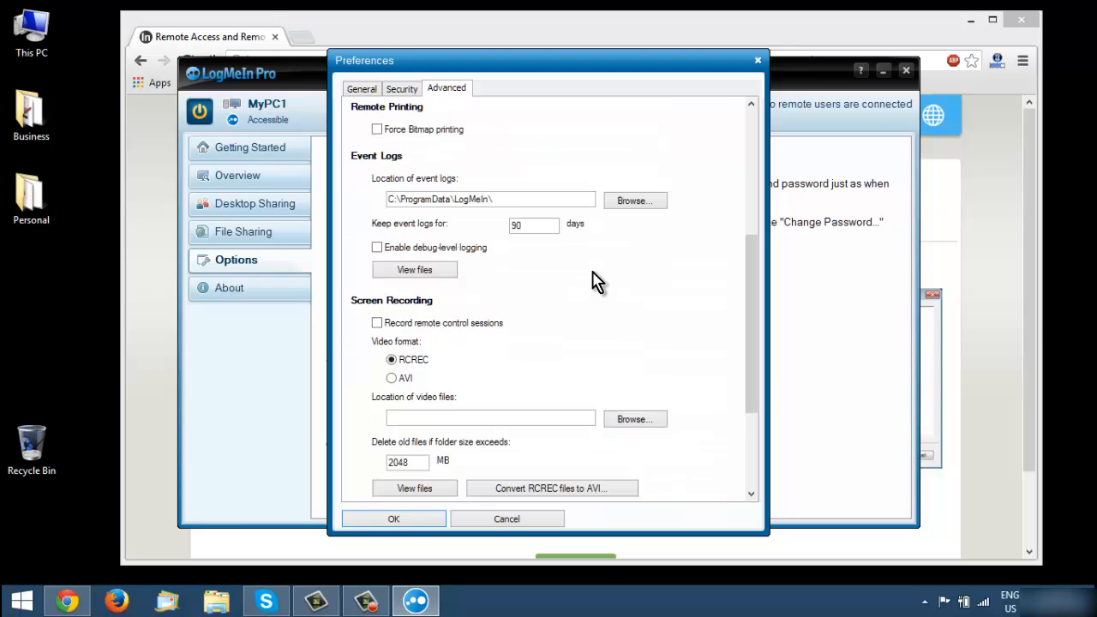
{"action": "scroll", "coordinate": [597, 281], "scroll_direction": "down", "scroll_amount": 2}
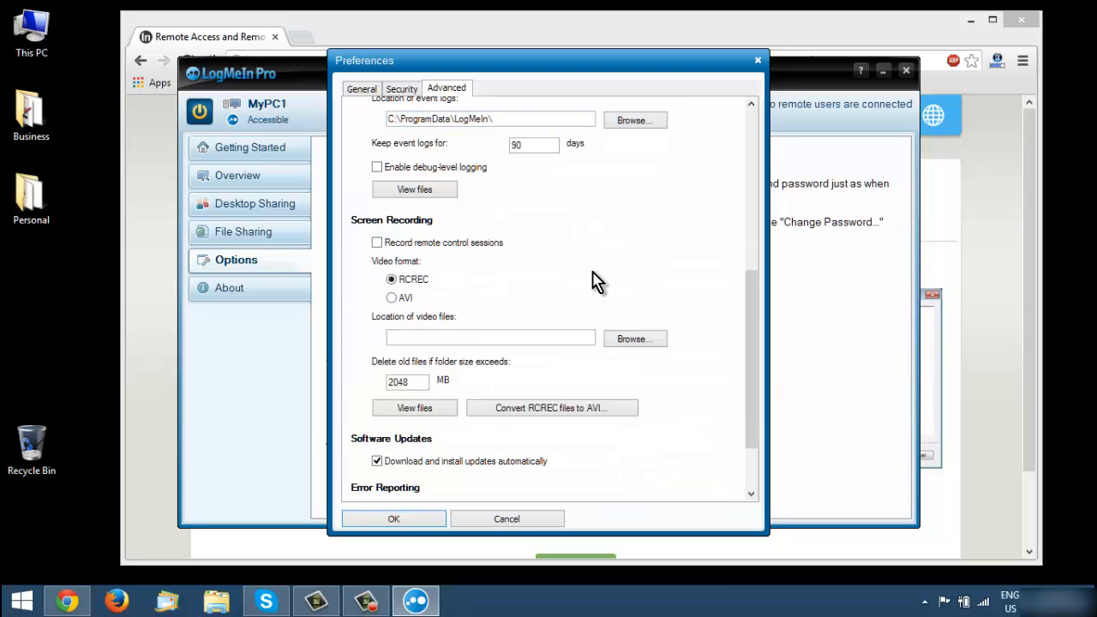
{"action": "scroll", "coordinate": [598, 281], "scroll_direction": "down", "scroll_amount": 2}
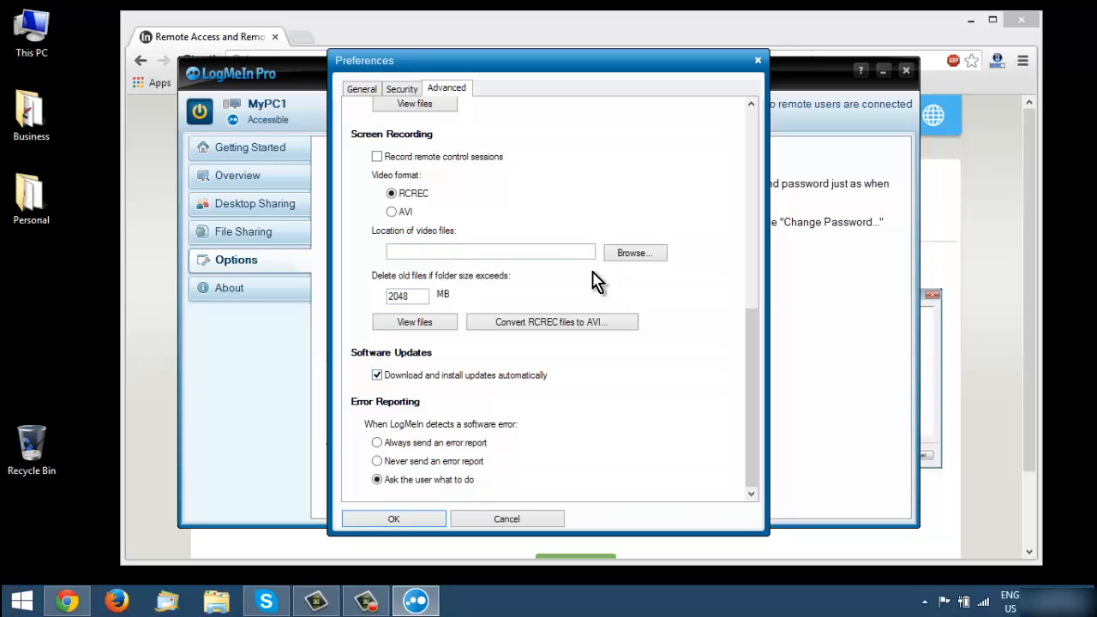
{"action": "scroll", "coordinate": [597, 281], "scroll_direction": "up", "scroll_amount": 5}
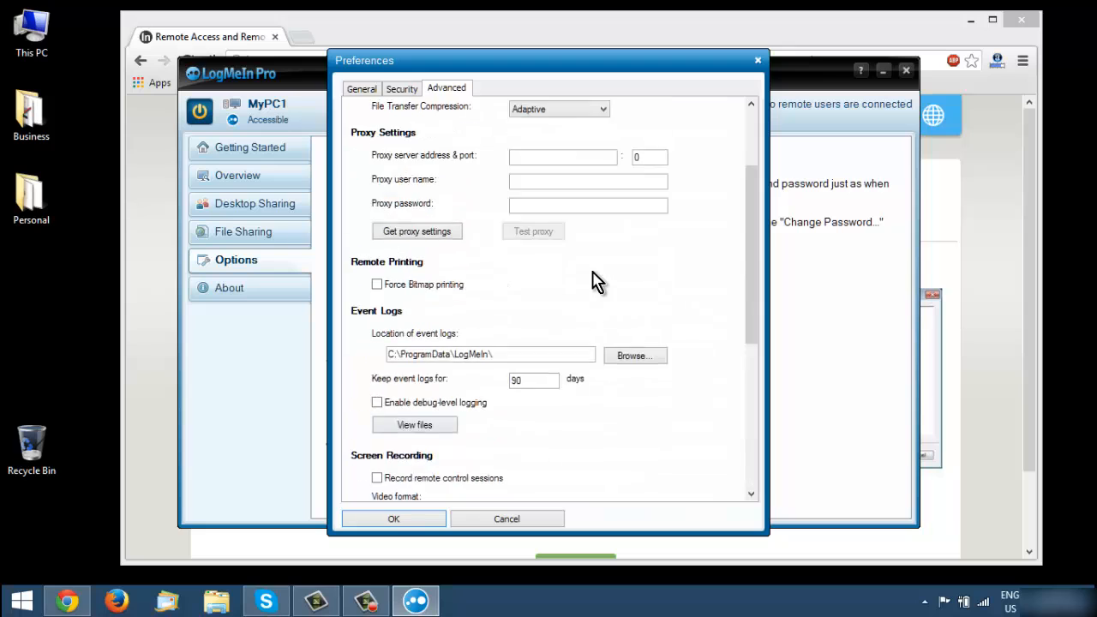
Step: Dismiss the Preferences without saving and close the LogMeIn Pro window
{"action": "key", "text": "ctrl+Tab"}
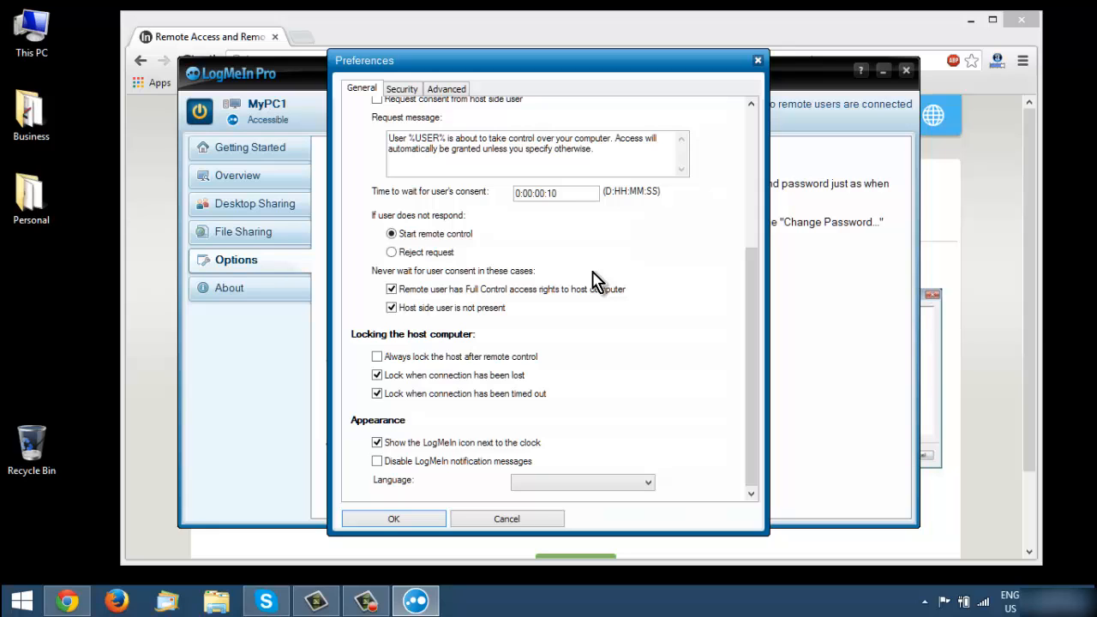
{"action": "key", "text": "Escape"}
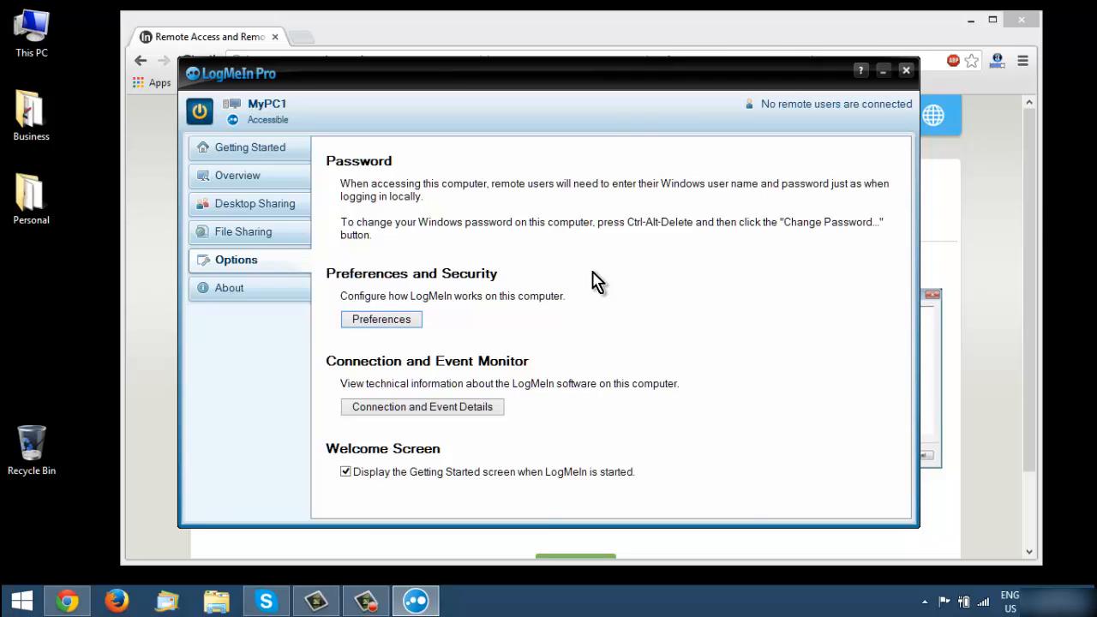
{"action": "key", "text": "alt+F4"}
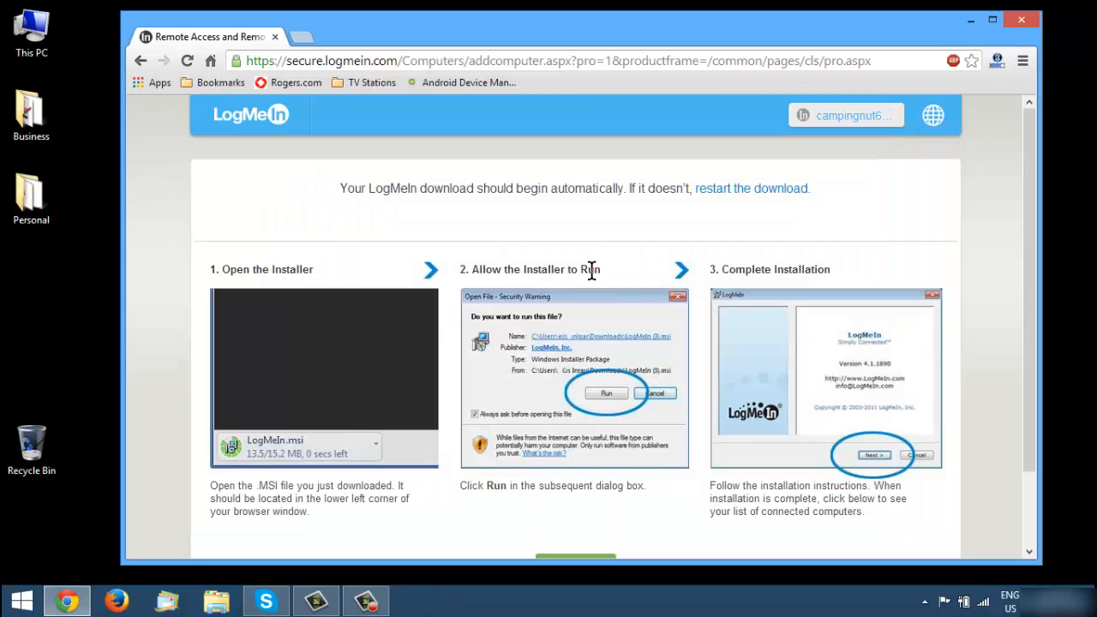
Step: Go to secure.logmein.com and open the account's LogMeIn Central home page
{"action": "key", "text": "ctrl+l"}
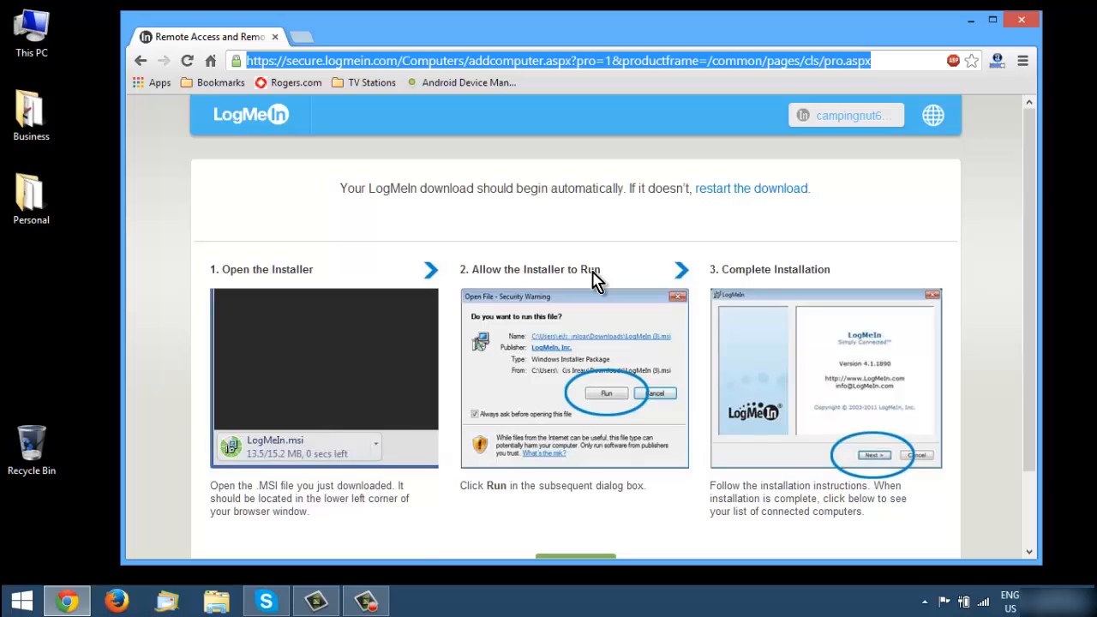
{"action": "type", "text": "secure.logmein.com"}
{"action": "key", "text": "Return"}
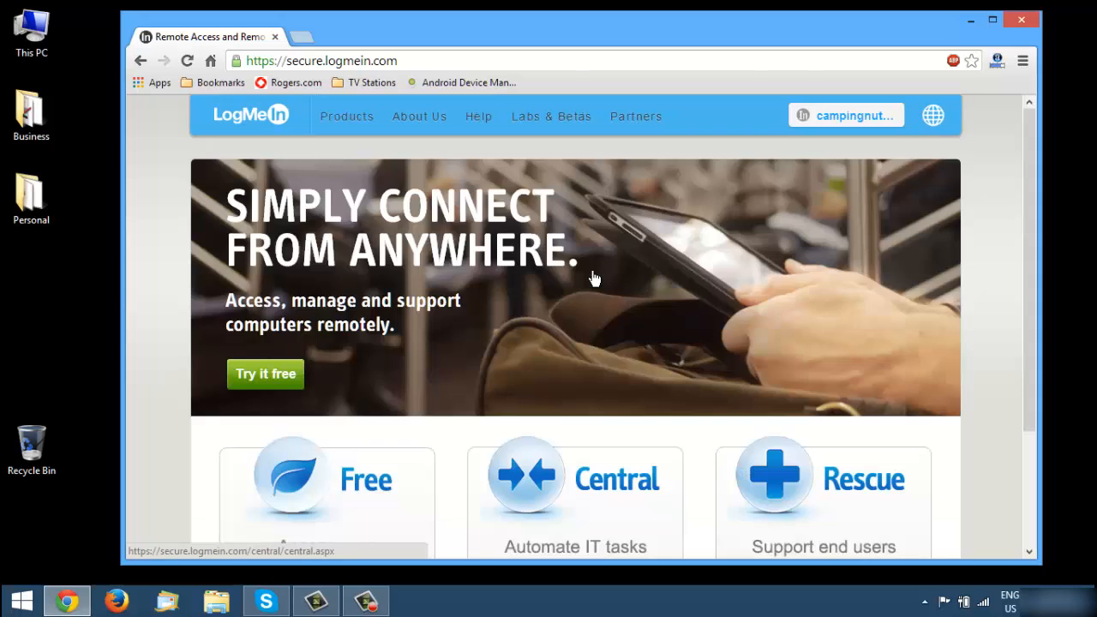
{"action": "left_click", "coordinate": [594, 278]}
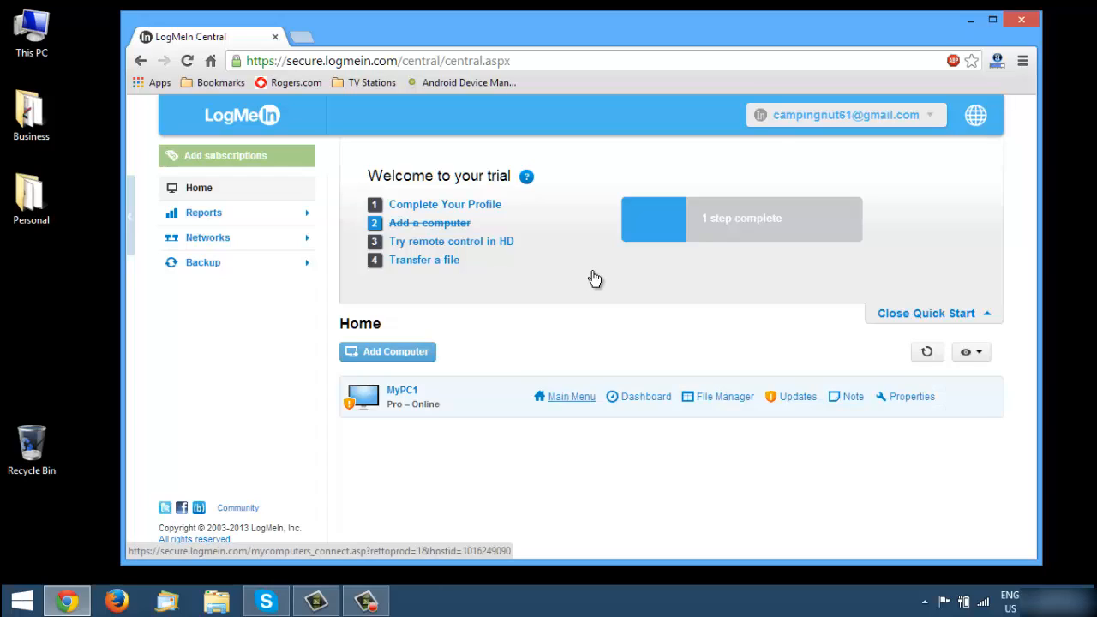
Step: Open MyPC1's remote login page and leave it without logging in, and examine MyPC1's update settings
{"action": "left_click", "coordinate": [572, 397]}
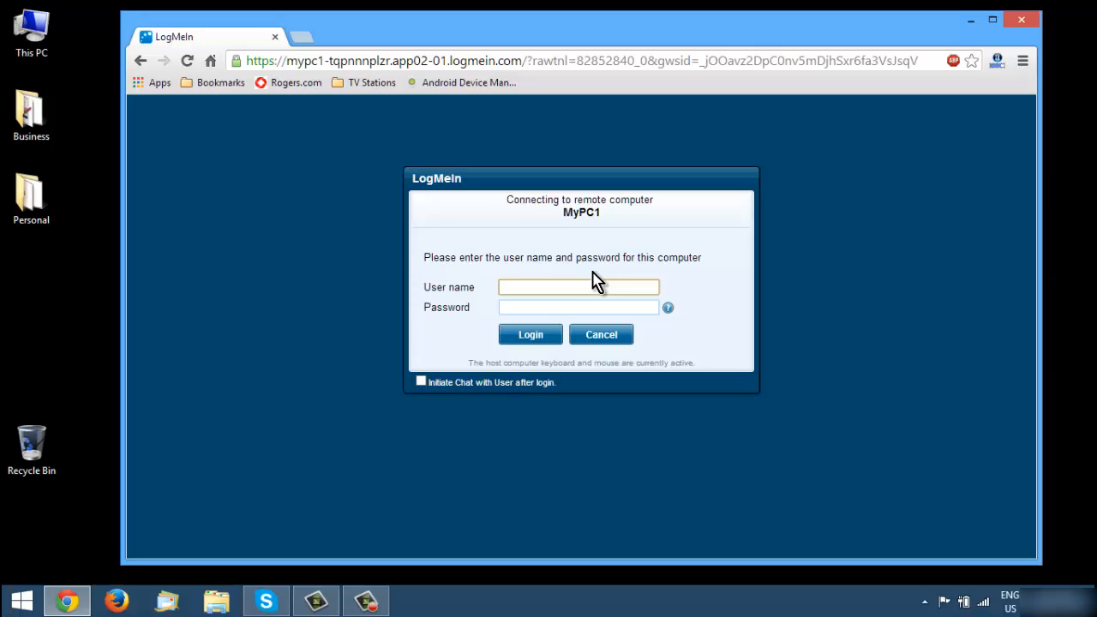
{"action": "key", "text": "Escape"}
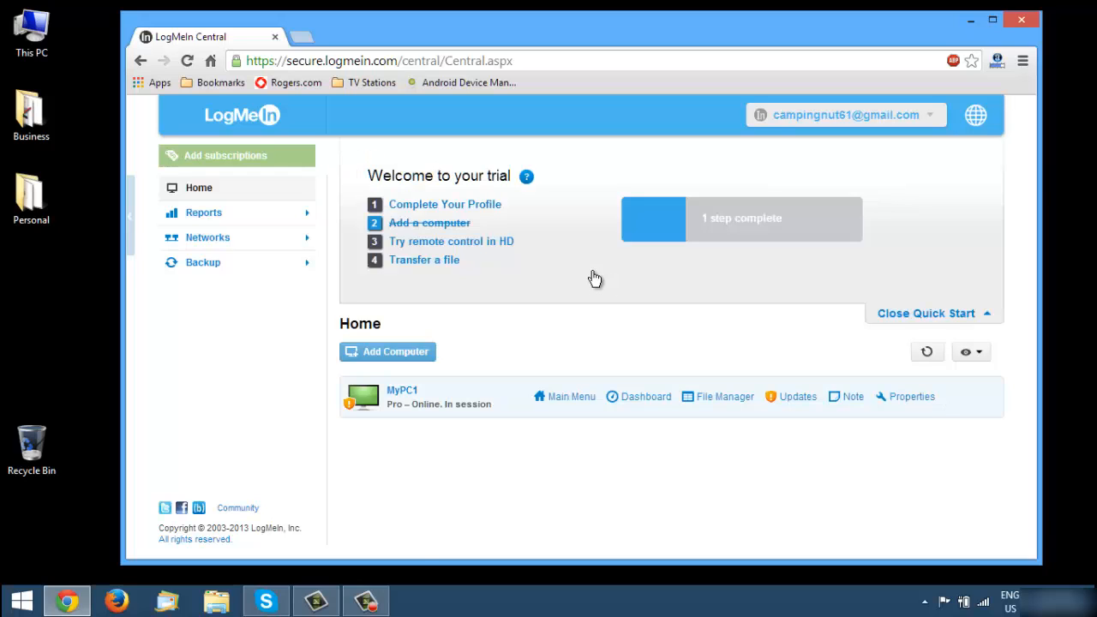
{"action": "left_click", "coordinate": [797, 397]}
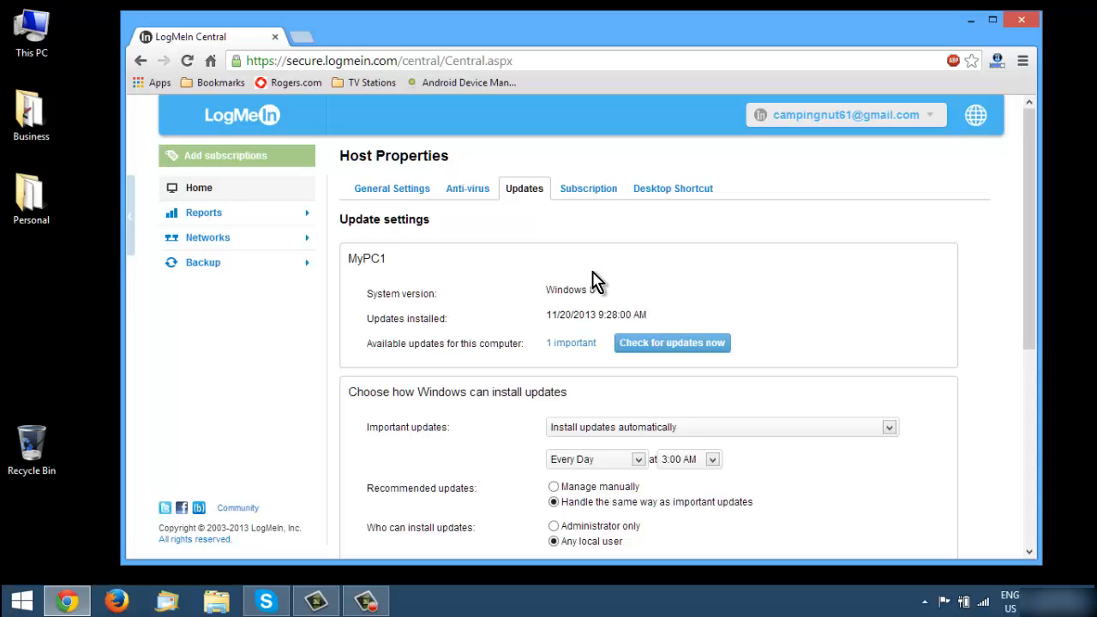
{"action": "scroll", "coordinate": [597, 281], "scroll_direction": "down", "scroll_amount": 1}
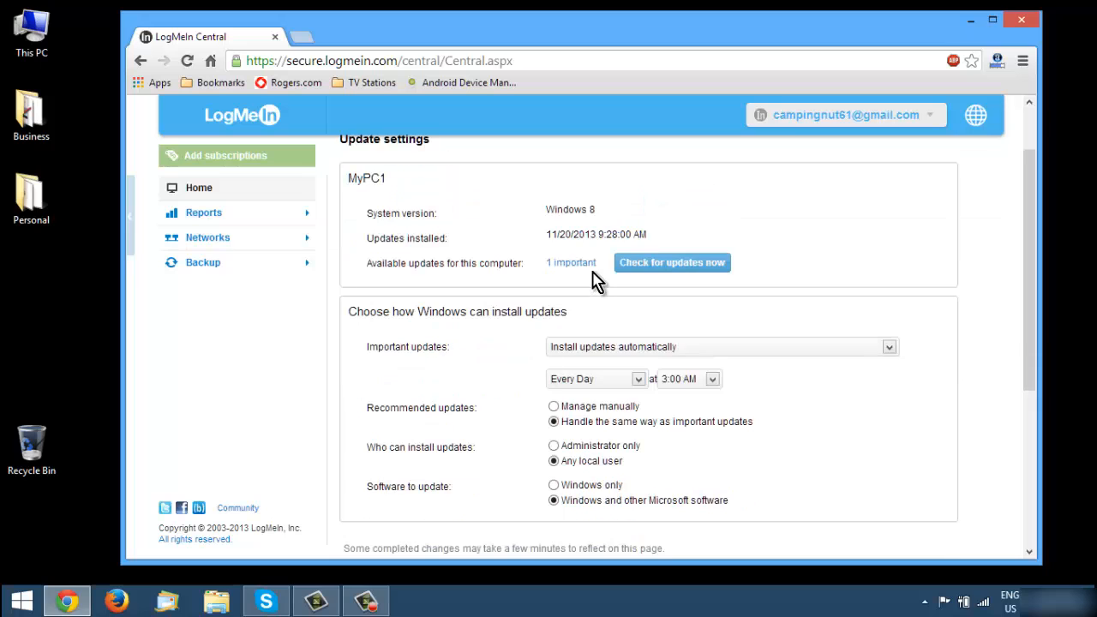
{"action": "scroll", "coordinate": [597, 281], "scroll_direction": "down", "scroll_amount": 1}
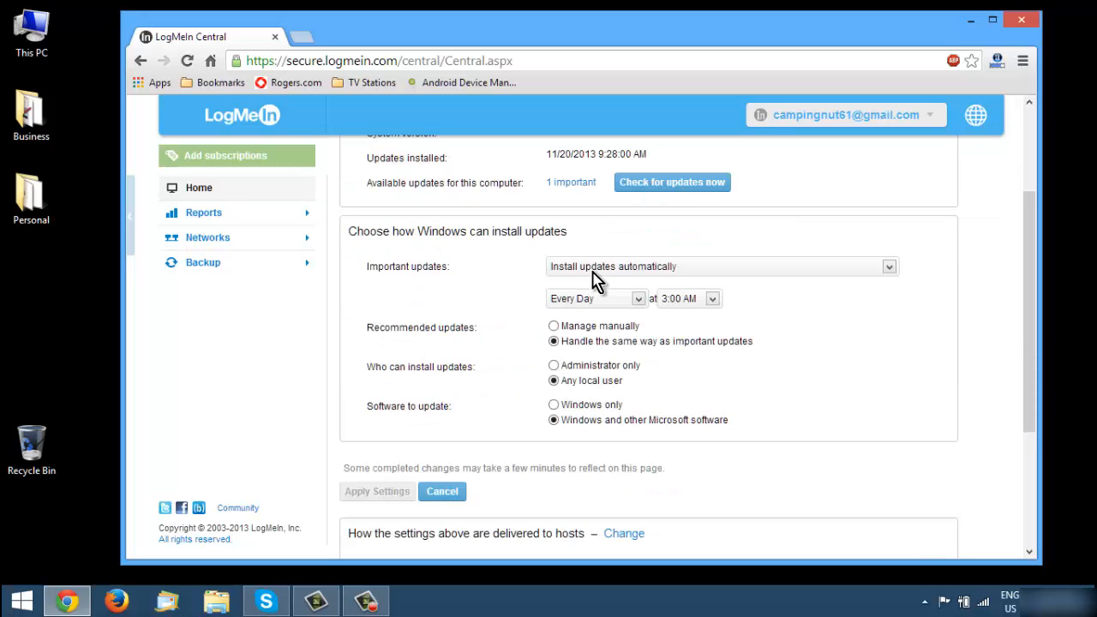
{"action": "scroll", "coordinate": [597, 281], "scroll_direction": "up", "scroll_amount": 2}
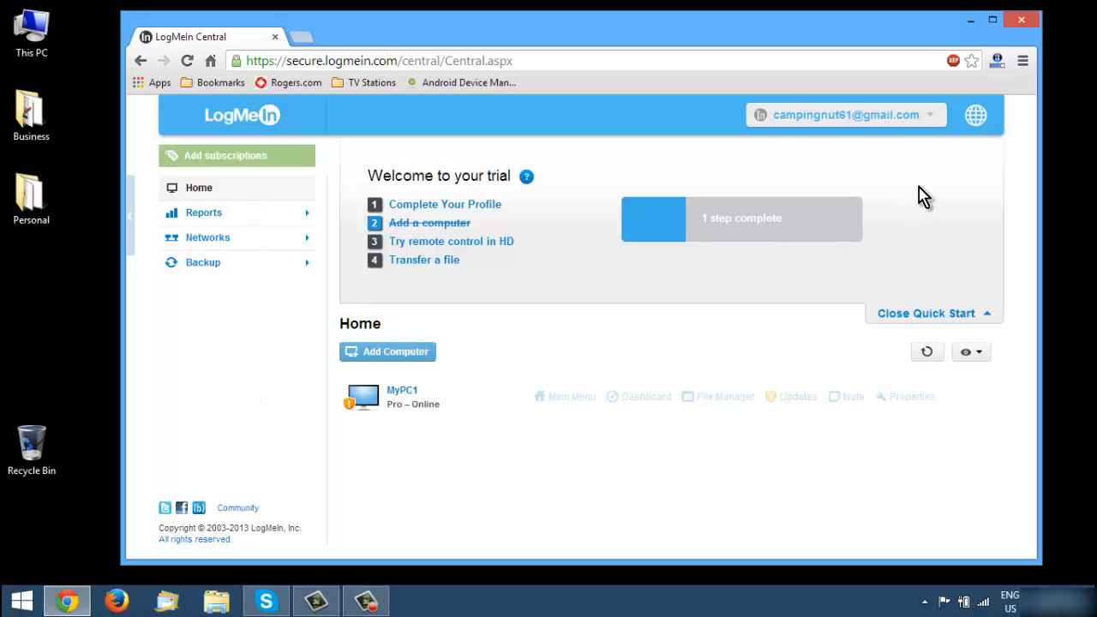
Step: Log out of the trial account and log in to LogMeIn with the other account's prefilled credentials
{"action": "left_click", "coordinate": [861, 123]}
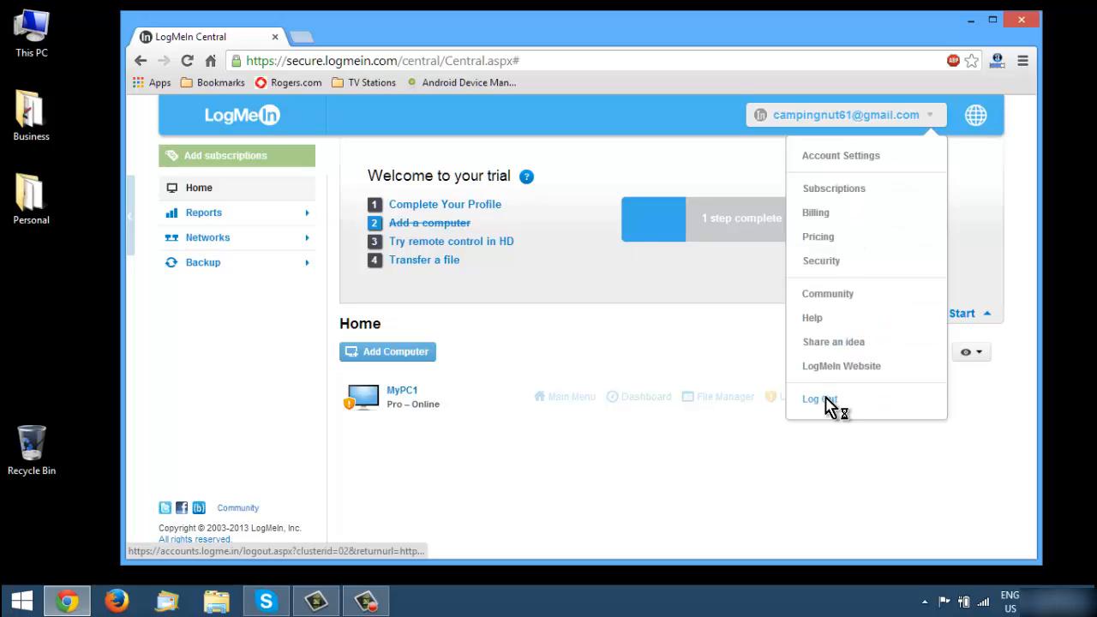
{"action": "left_click", "coordinate": [820, 400]}
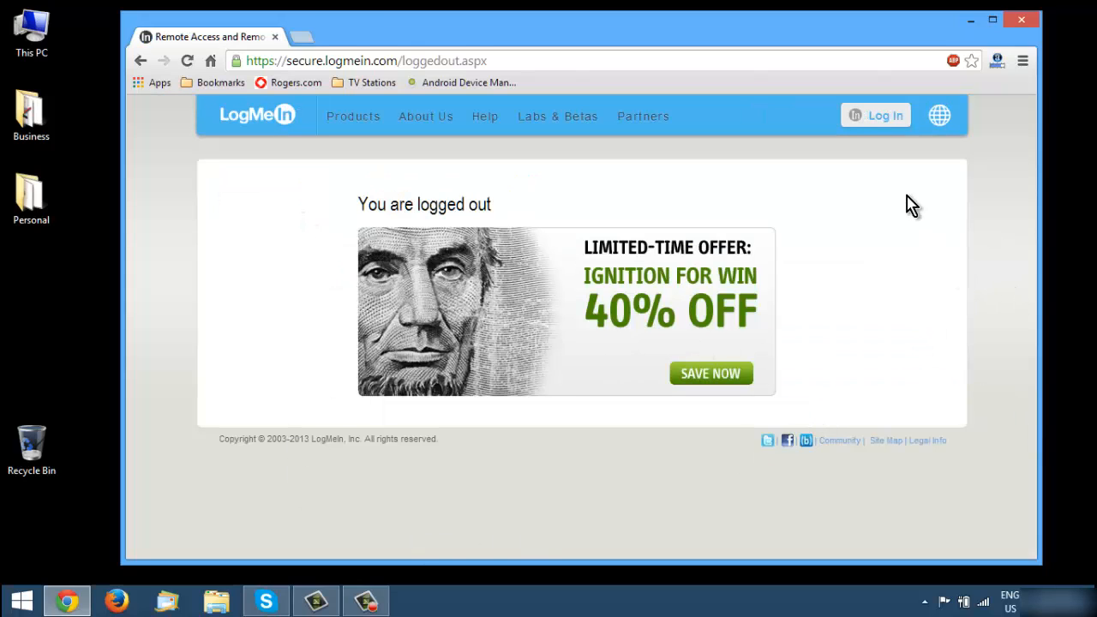
{"action": "left_click", "coordinate": [882, 124]}
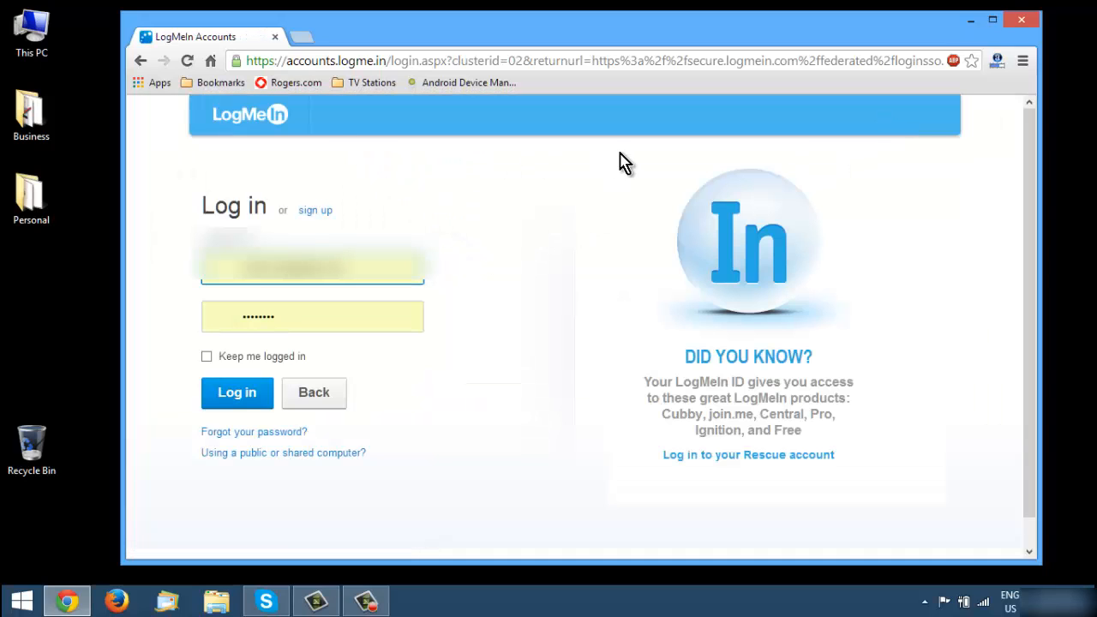
{"action": "left_click", "coordinate": [754, 278]}
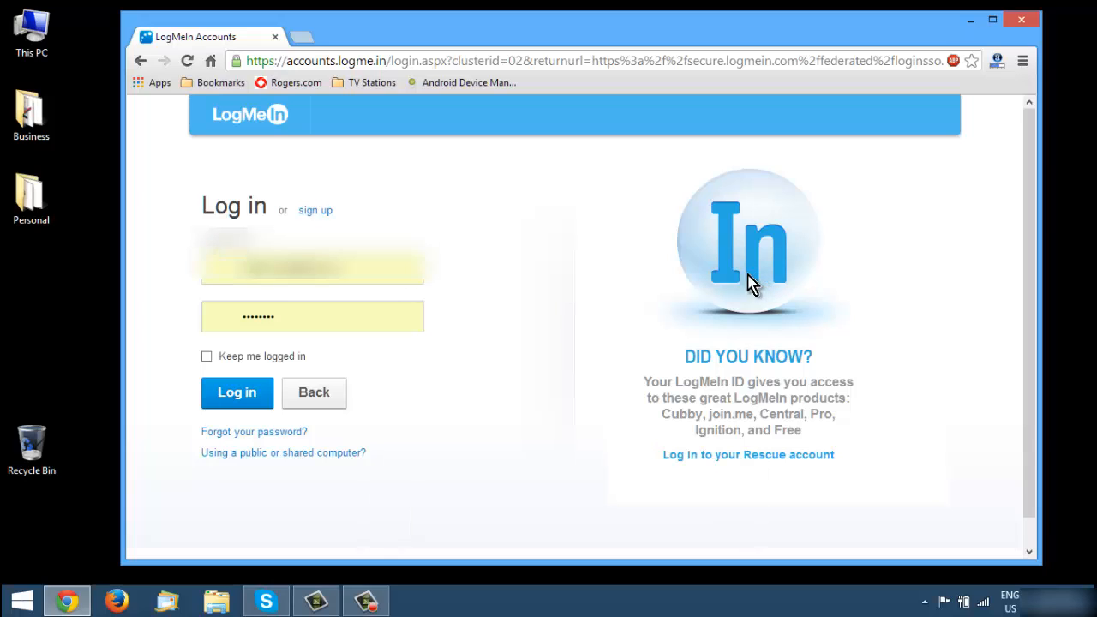
{"action": "left_click", "coordinate": [252, 406]}
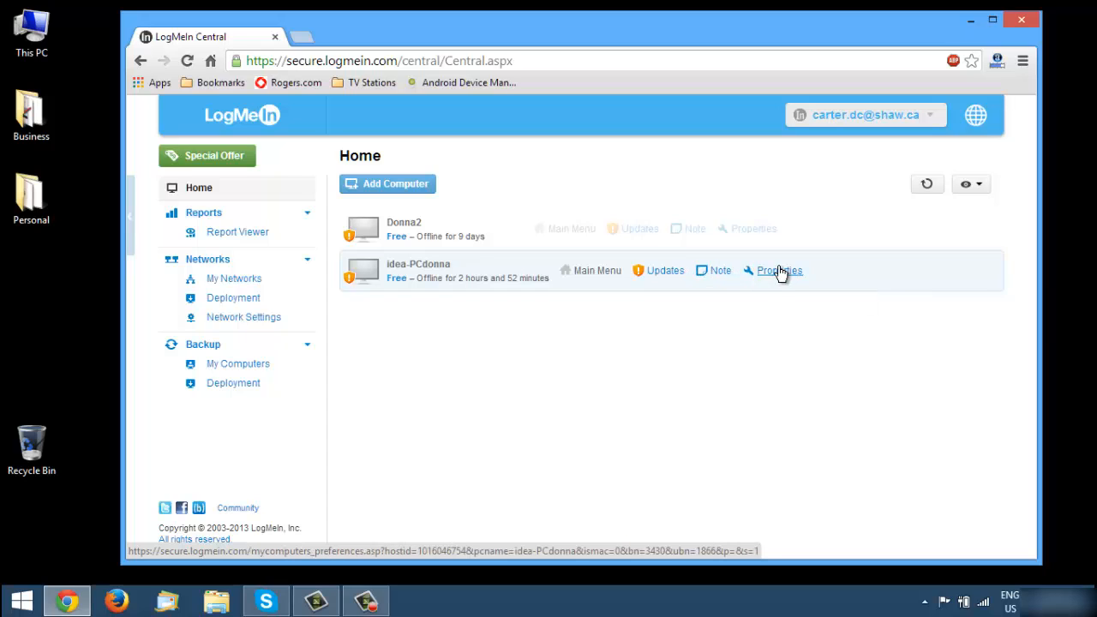
Step: Examine the Report Viewer, My Networks and Backup's My Computers pages, and return to the Home computer list
{"action": "mouse_move", "coordinate": [389, 269]}
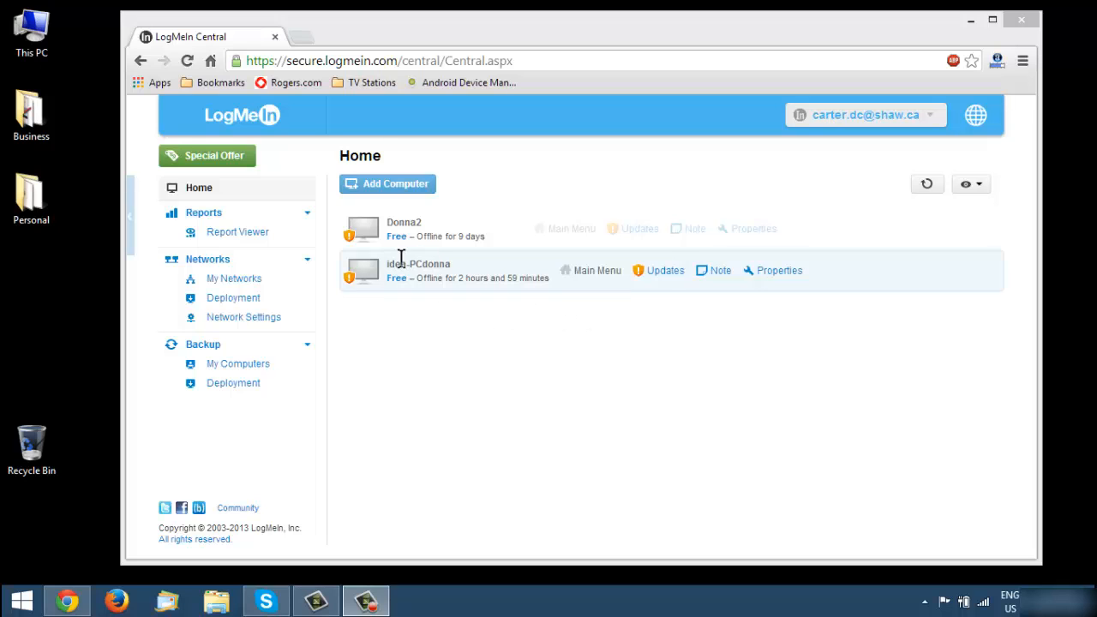
{"action": "left_click", "coordinate": [240, 238]}
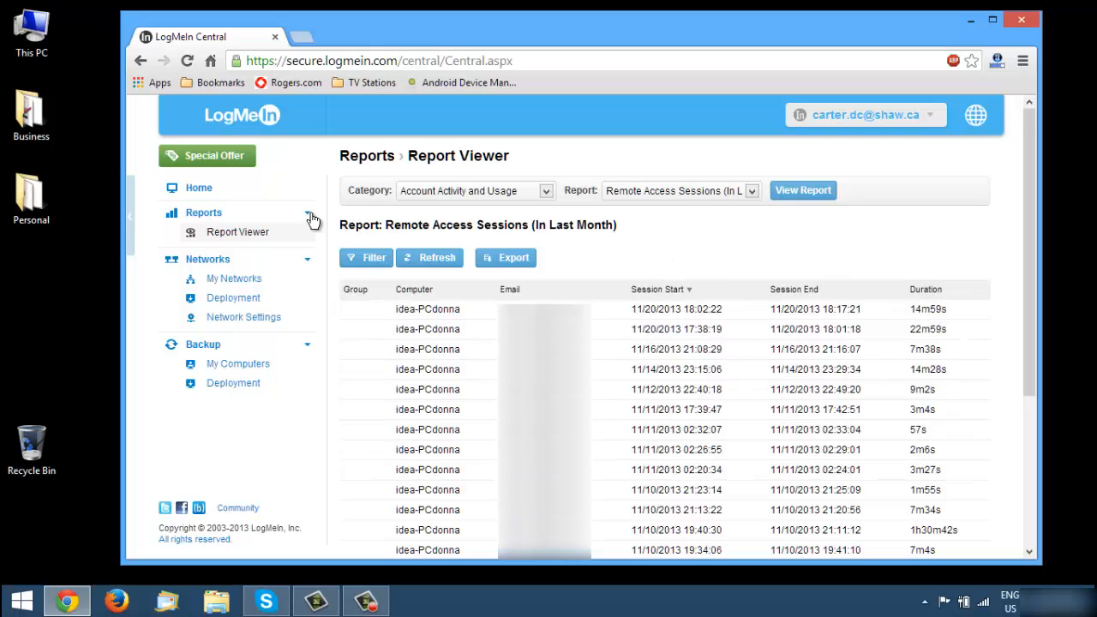
{"action": "left_click", "coordinate": [225, 281]}
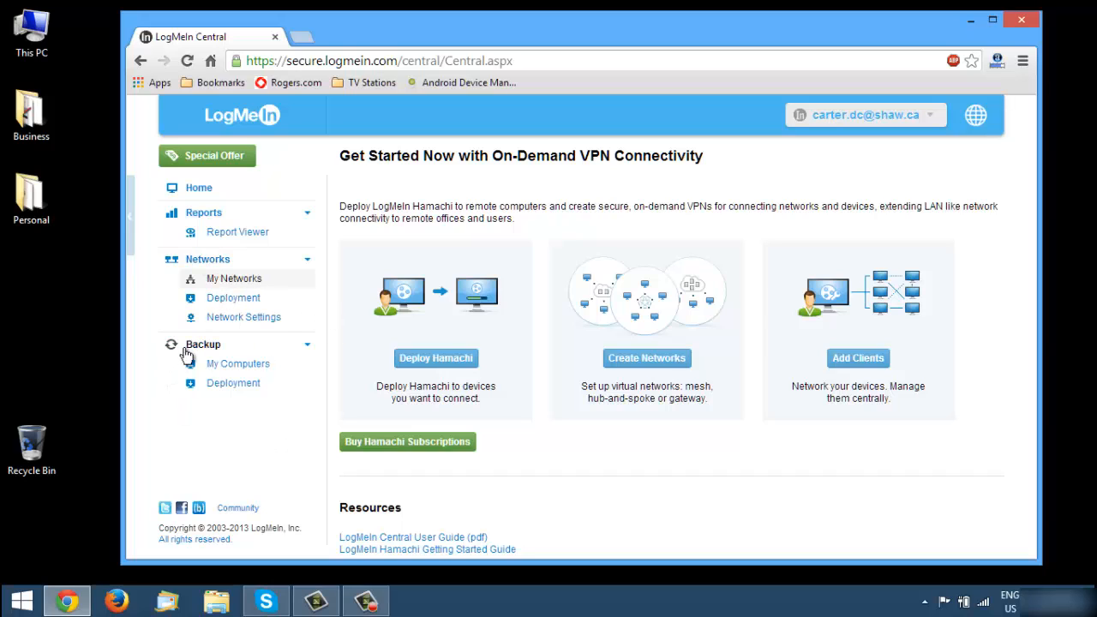
{"action": "left_click", "coordinate": [238, 364]}
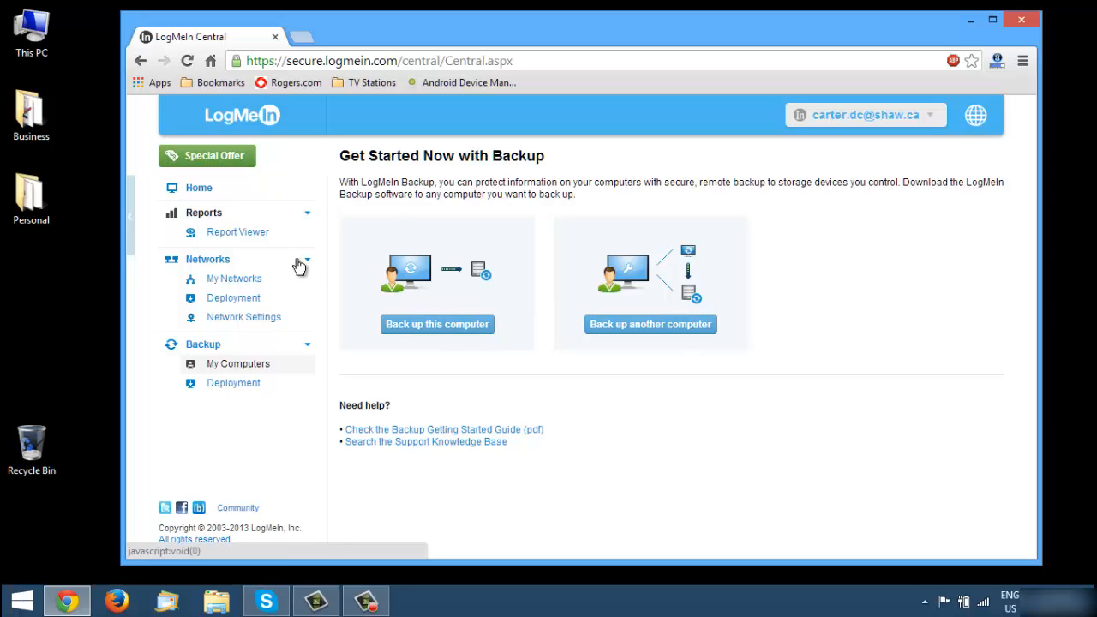
{"action": "left_click", "coordinate": [202, 187]}
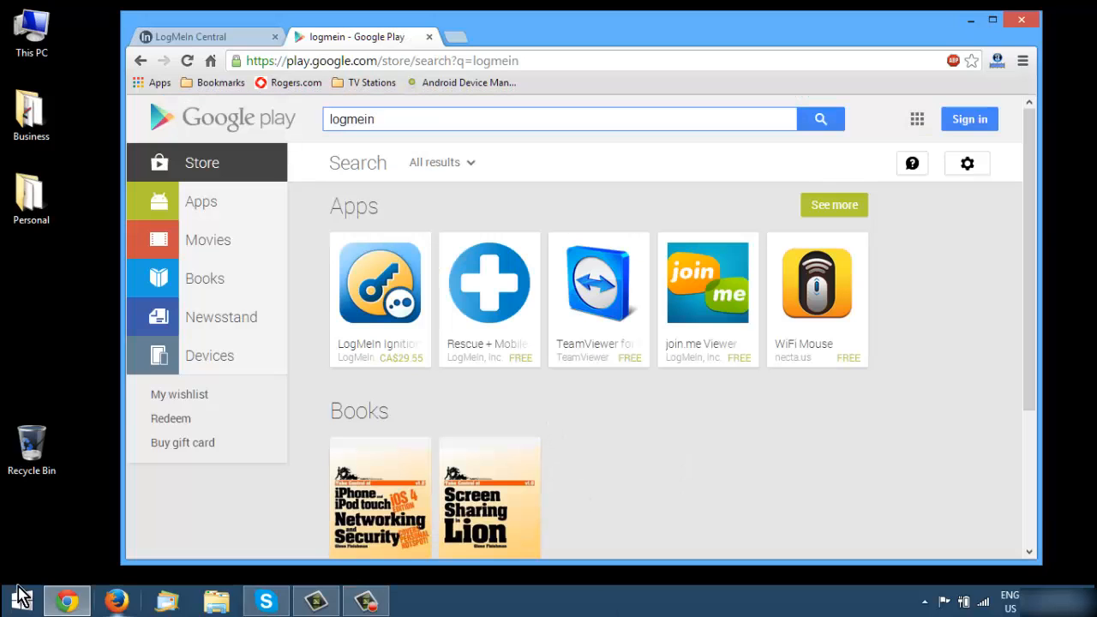
Step: Open the LogMeIn Ignition app's page from the Google Play search results for logmein
{"action": "left_click", "coordinate": [614, 119]}
{"action": "key", "text": "F9"}
{"action": "left_click", "coordinate": [387, 292]}
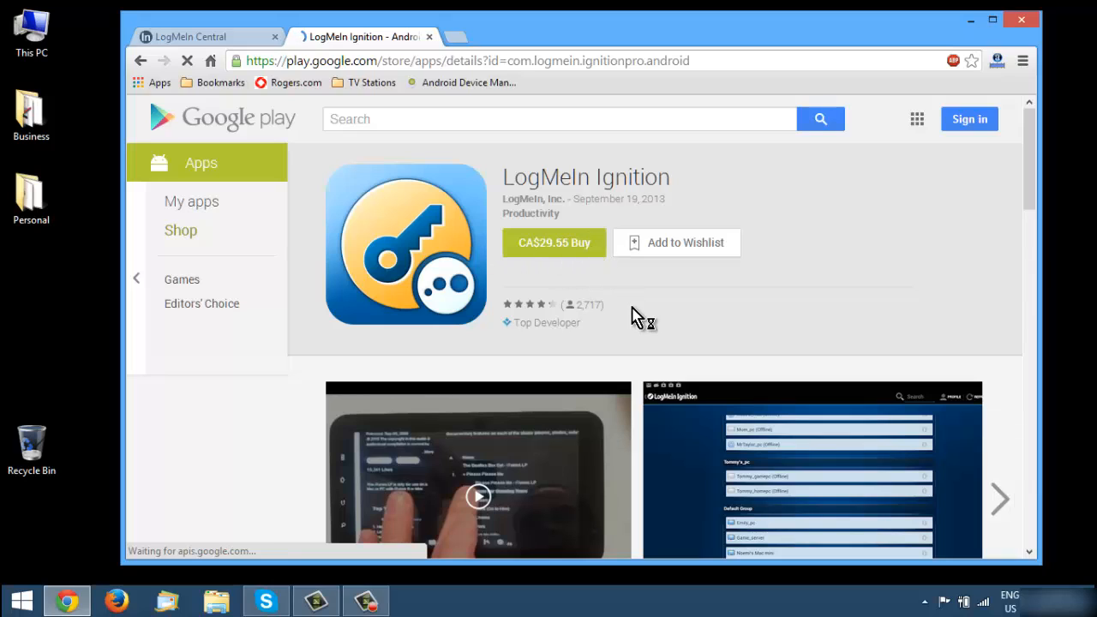
Step: Examine LogMeIn Ignition's screenshots, description, additional information and similar apps, and return to the LogMeIn Central computer list
{"action": "scroll", "coordinate": [638, 402], "scroll_direction": "down", "scroll_amount": 2}
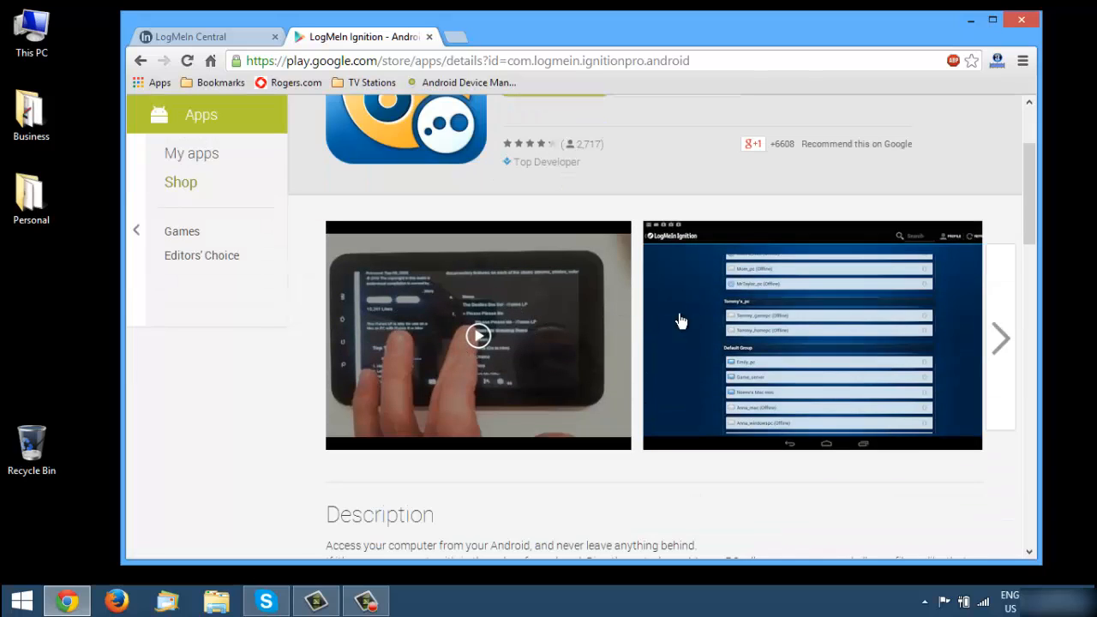
{"action": "scroll", "coordinate": [779, 342], "scroll_direction": "down", "scroll_amount": 5}
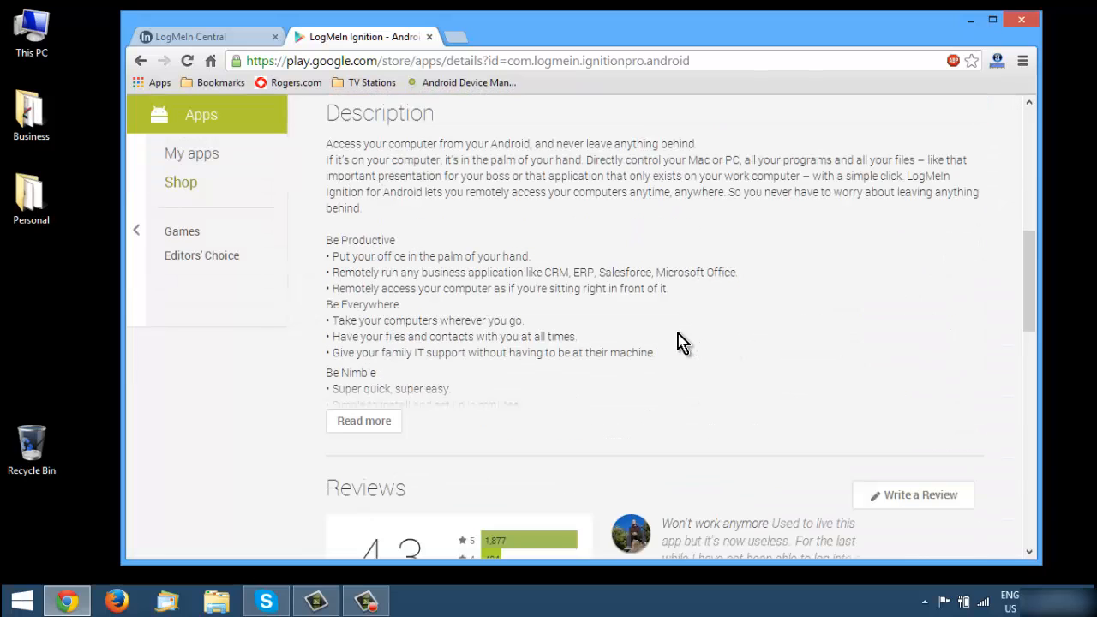
{"action": "scroll", "coordinate": [676, 341], "scroll_direction": "down", "scroll_amount": 7}
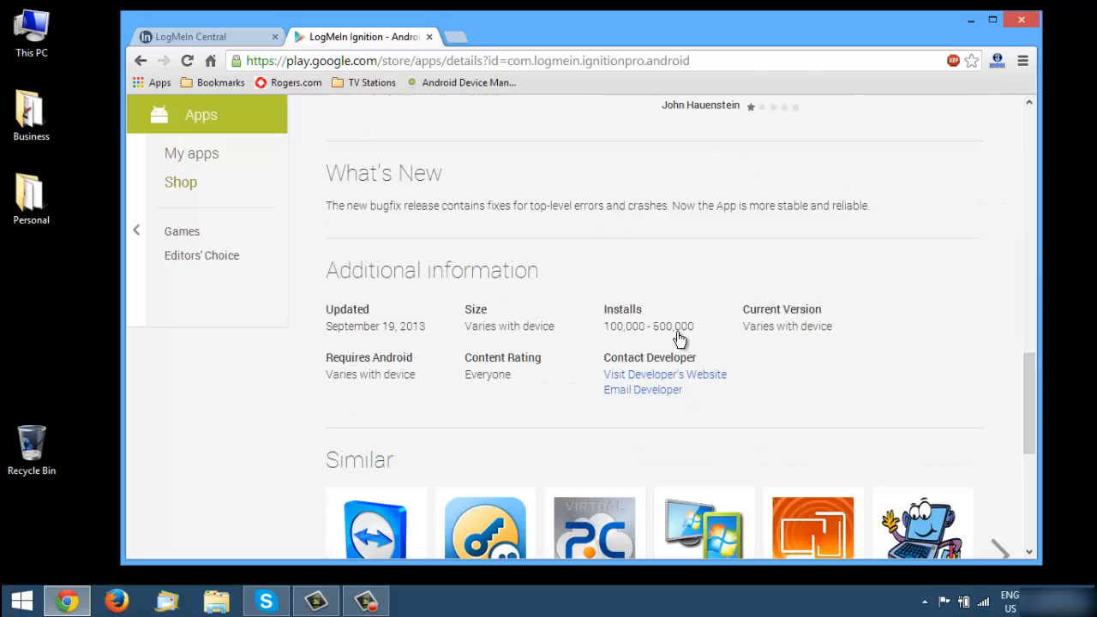
{"action": "scroll", "coordinate": [678, 339], "scroll_direction": "down", "scroll_amount": 3}
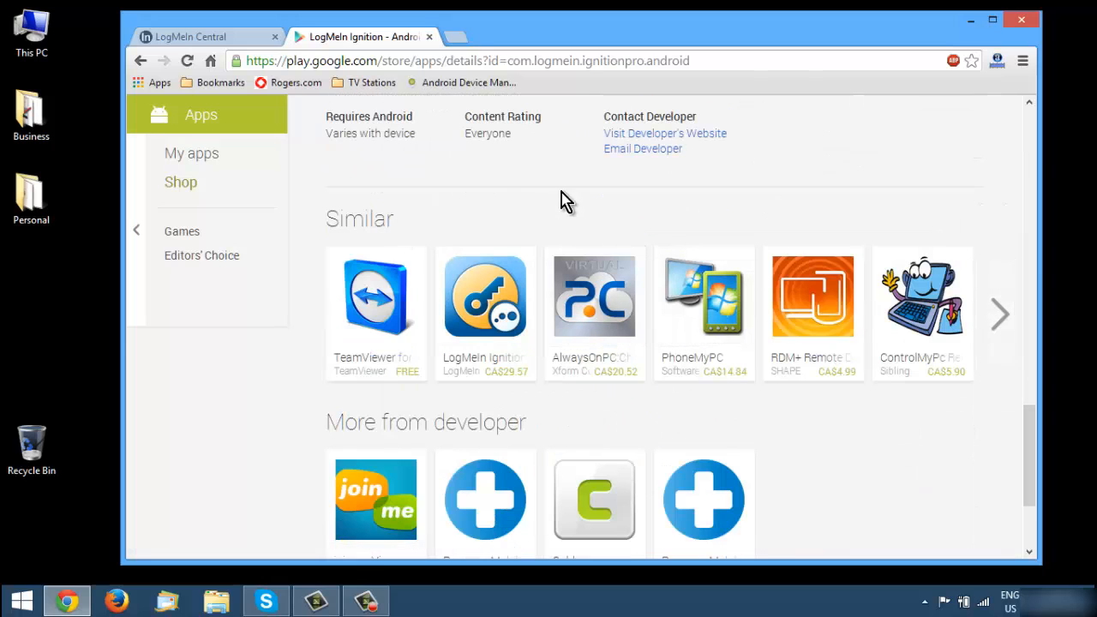
{"action": "scroll", "coordinate": [528, 206], "scroll_direction": "up", "scroll_amount": 1}
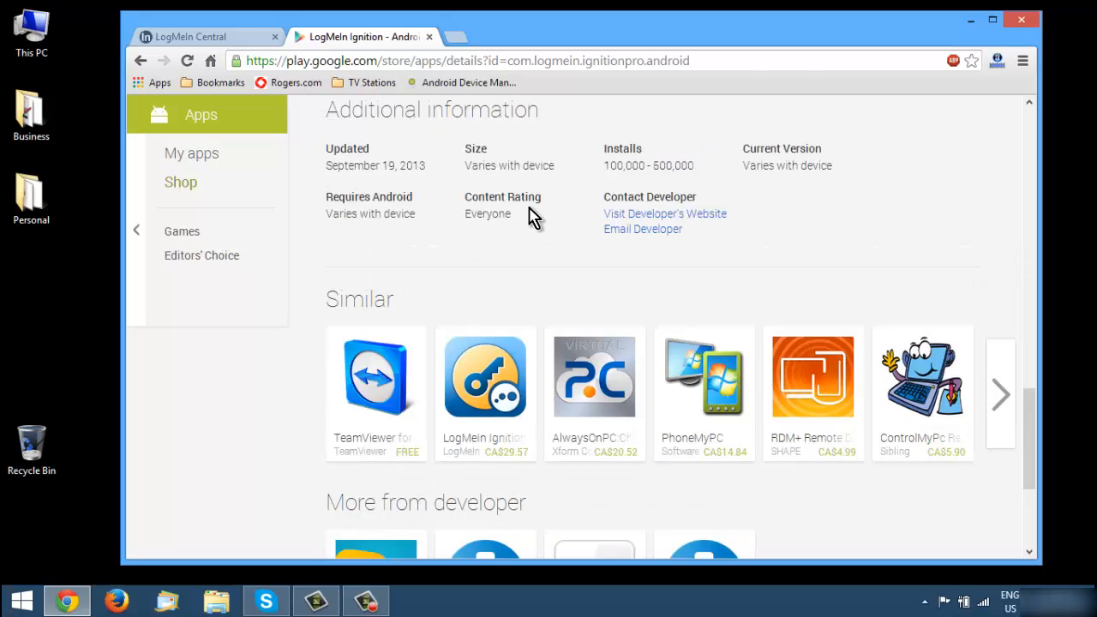
{"action": "scroll", "coordinate": [528, 214], "scroll_direction": "up", "scroll_amount": 15}
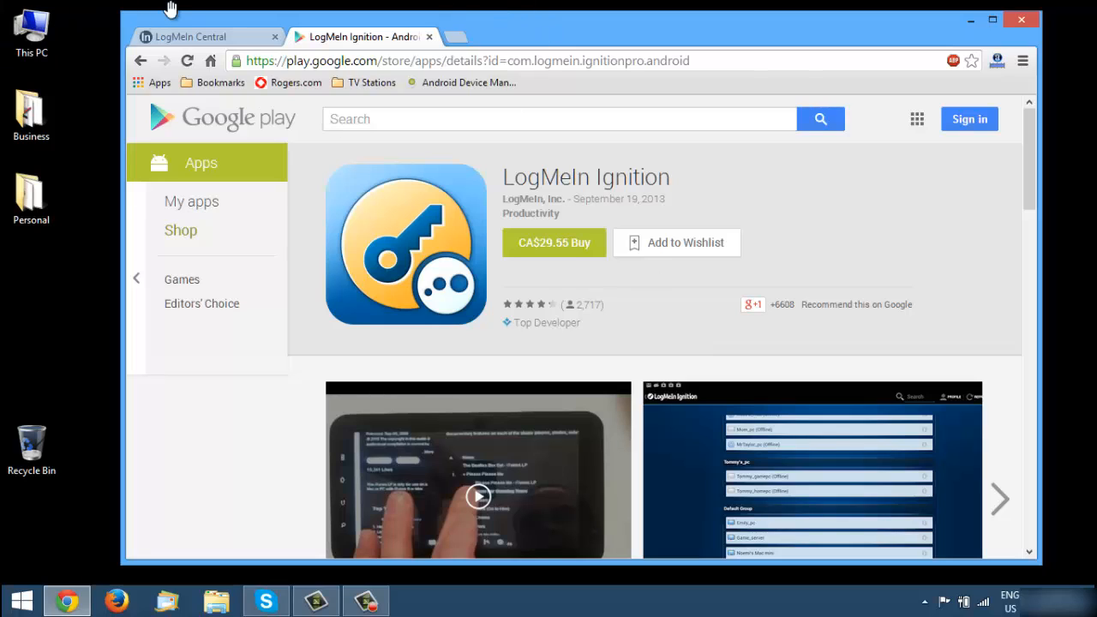
{"action": "left_click", "coordinate": [221, 40]}
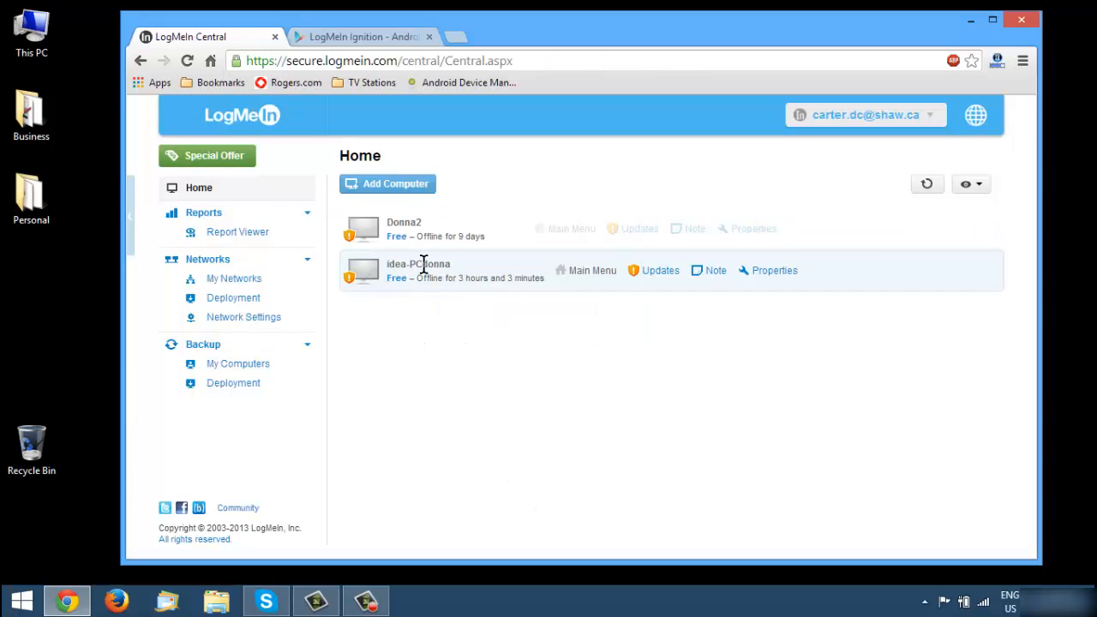
{"action": "mouse_move", "coordinate": [423, 266]}
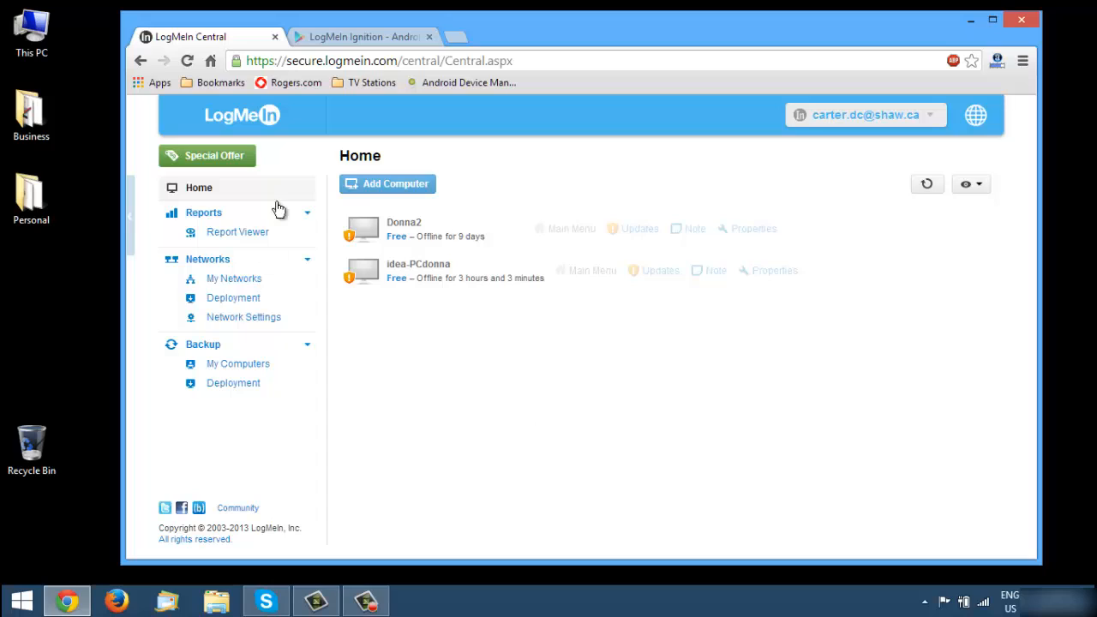